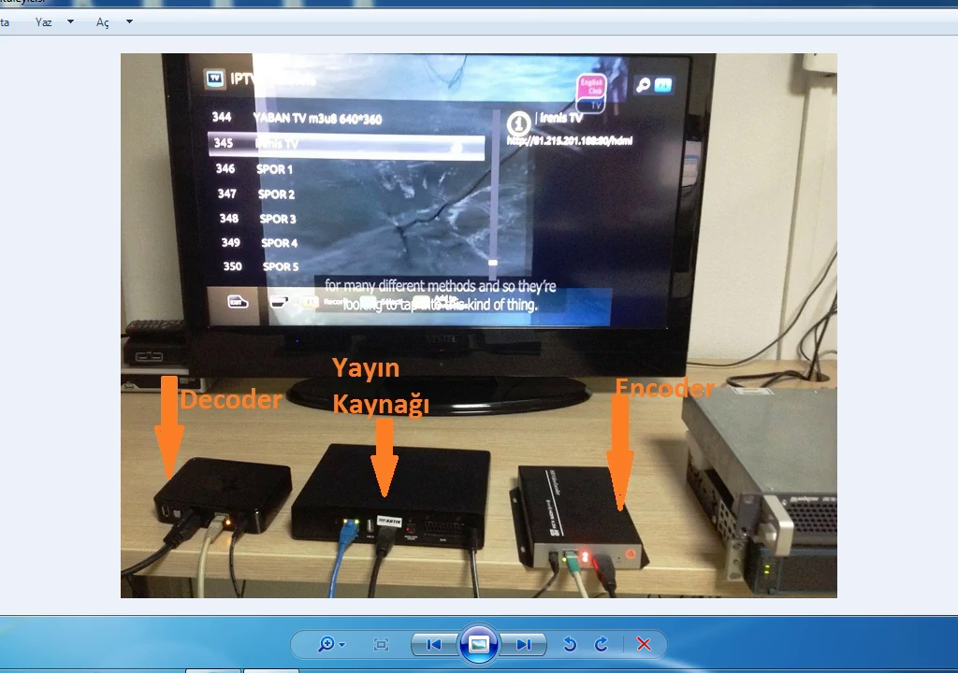
# Step: Close the photo of the decoder, stream source and encoder setup
pyautogui.hotkey('alt', 'F4')
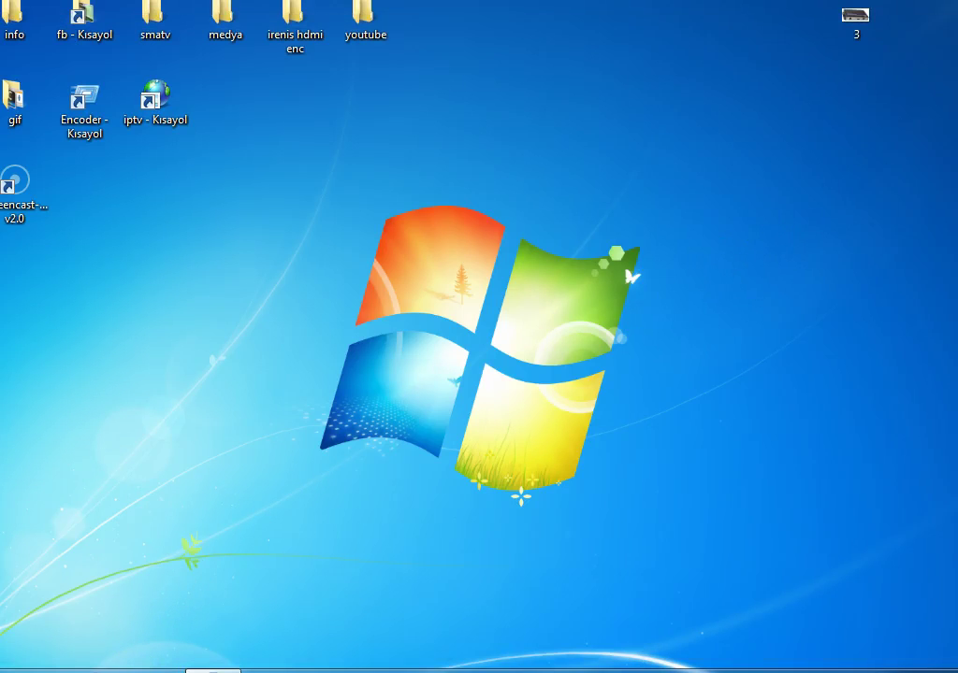
# Step: Launch Chrome and browse to the encoder at 192.168.2.31
pyautogui.click(155, 671)
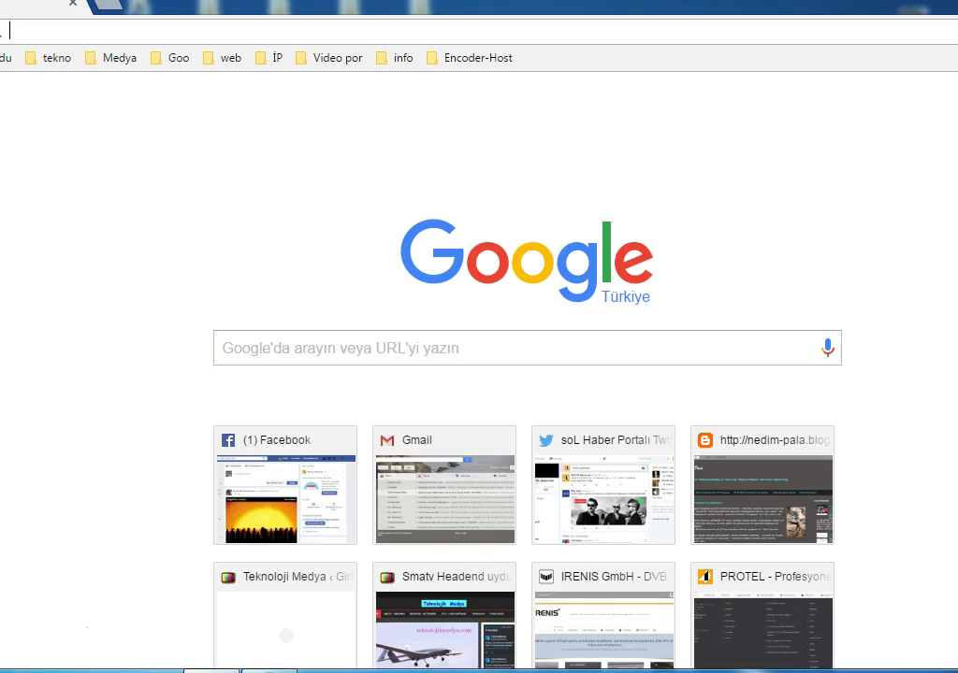
pyautogui.write('19')
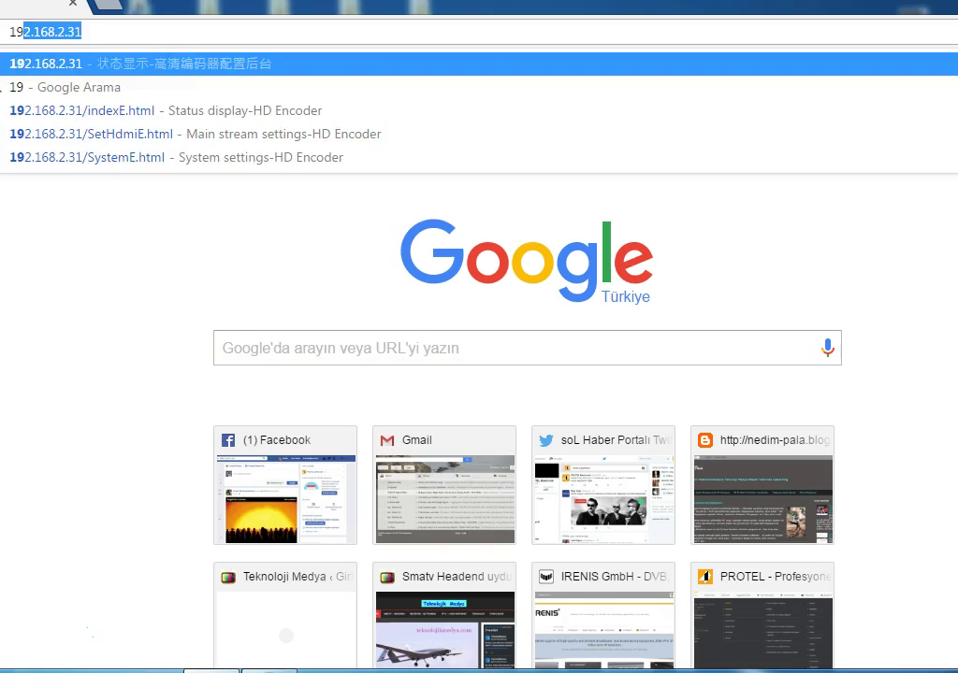
pyautogui.write('2.1')
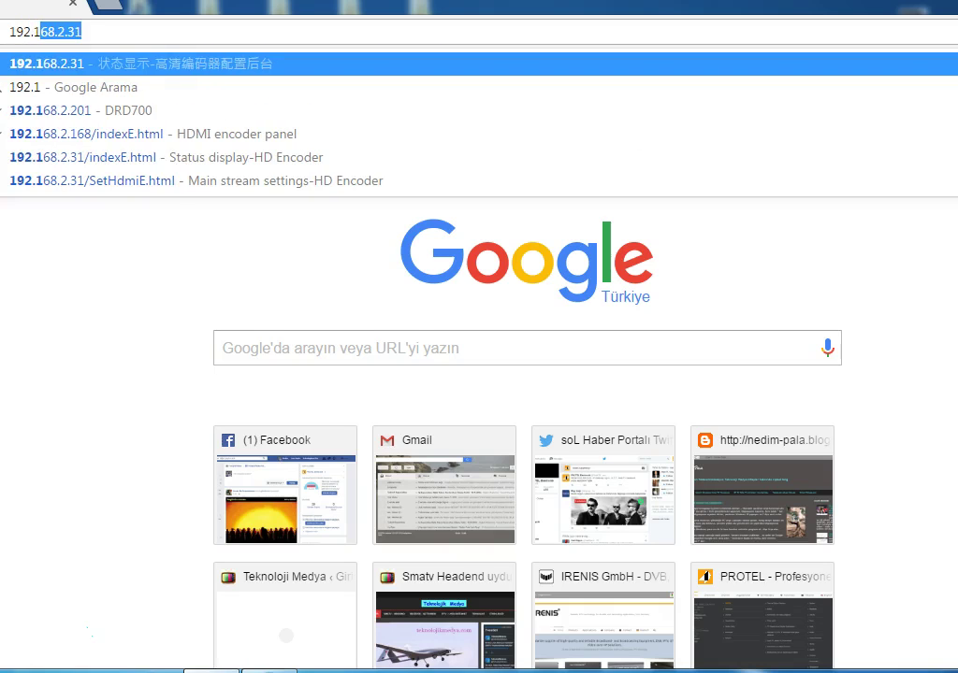
pyautogui.write('68')
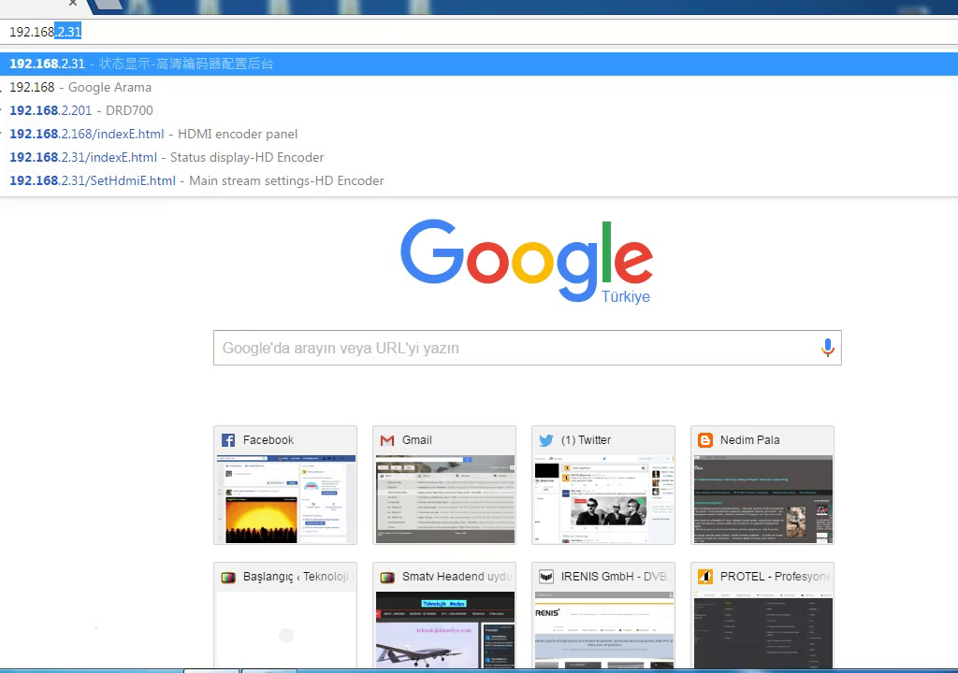
pyautogui.write('.2.31')
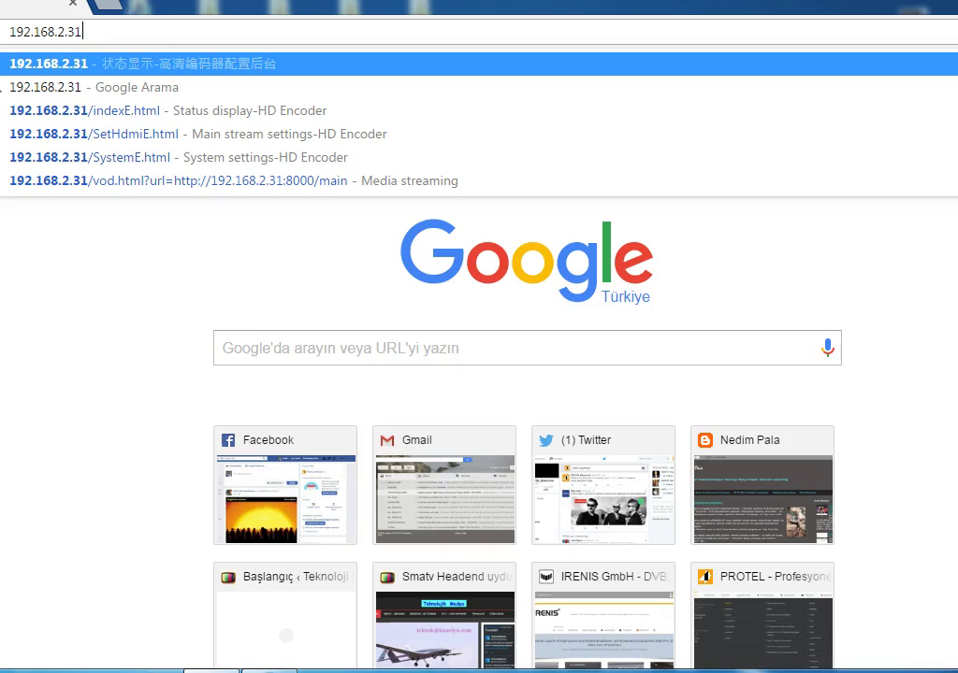
pyautogui.press('Return')
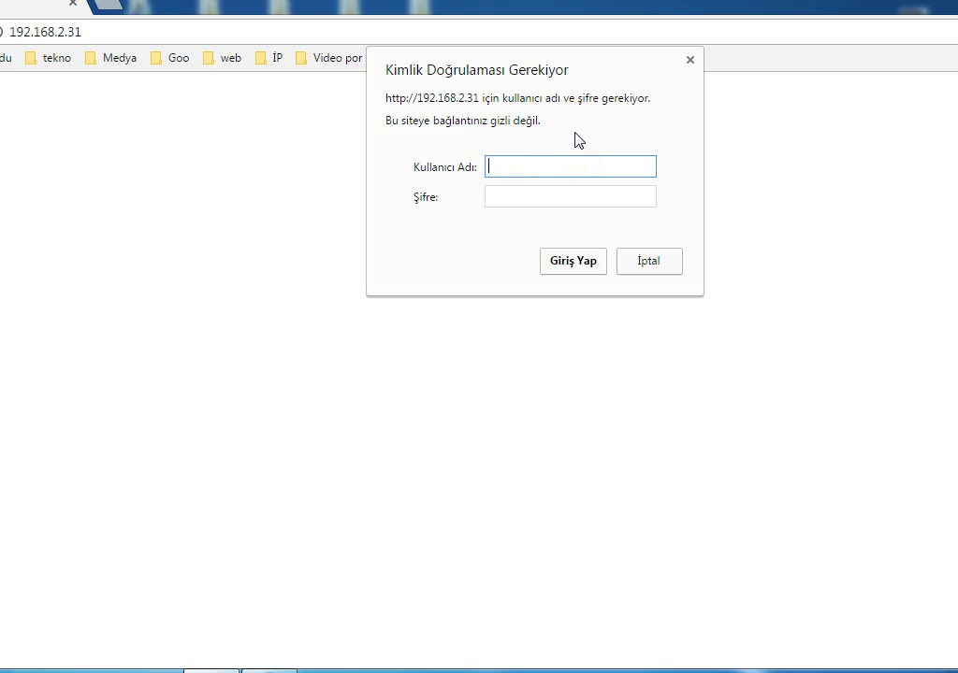
# Step: Enter the encoder's username and password and submit the login
pyautogui.write('admin')
pyautogui.click(530, 196)
pyautogui.write('12345')
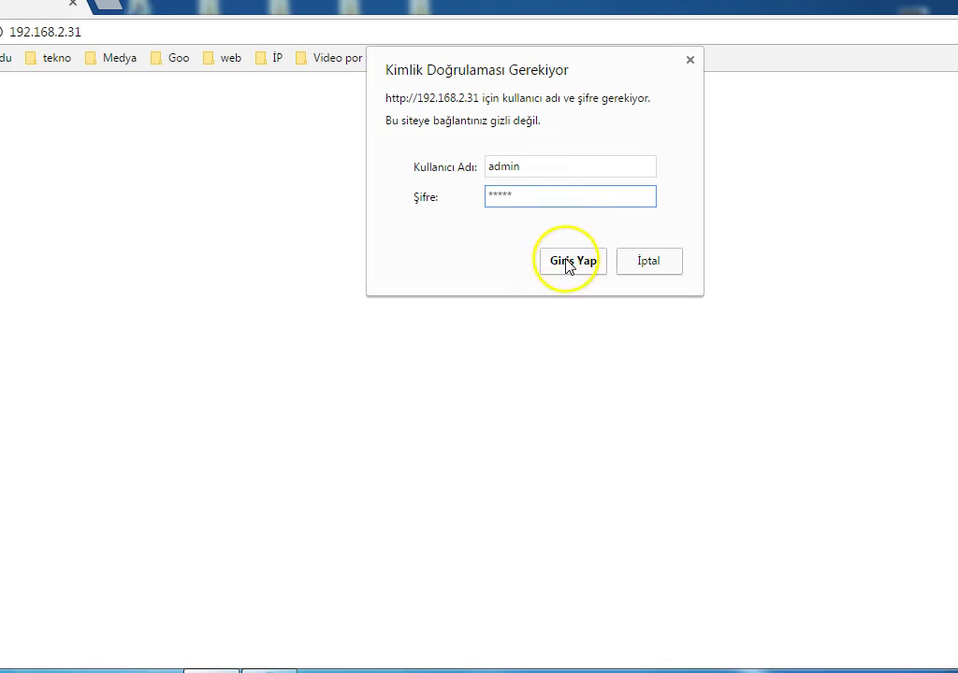
pyautogui.click(567, 264)
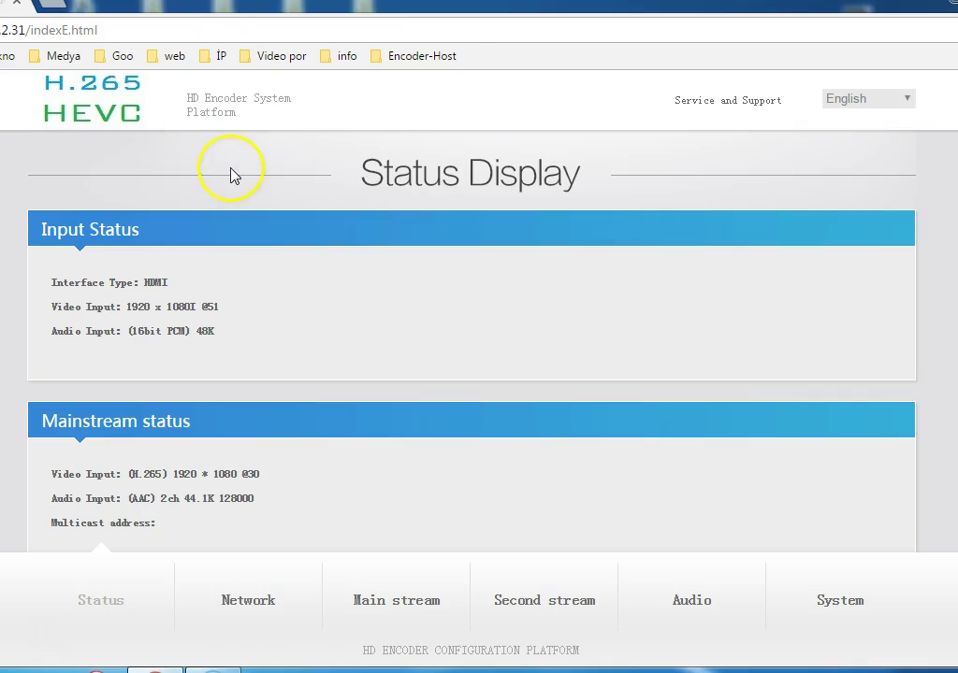
pyautogui.scroll(-3, 216, 214)
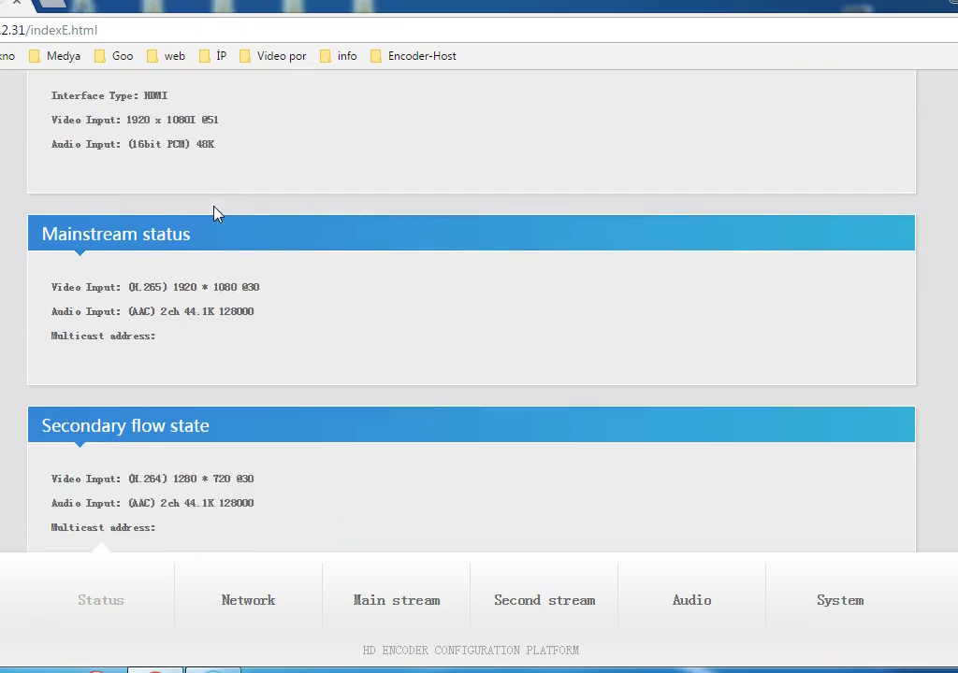
pyautogui.scroll(-2, 216, 214)
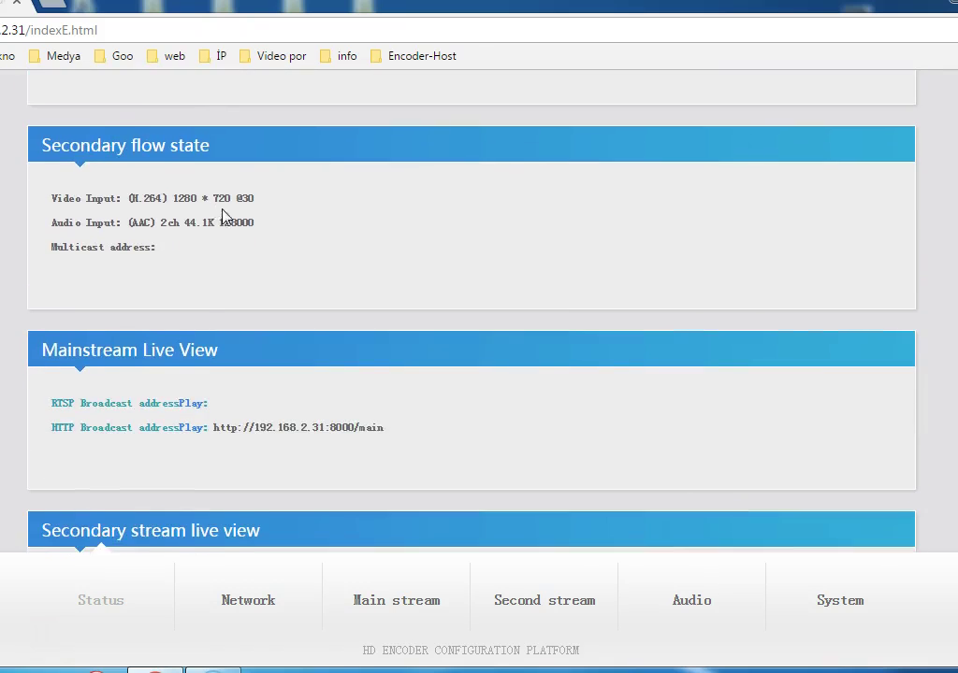
pyautogui.scroll(-1, 225, 218)
# Step: Open the Network settings and review IP 192.168.2.31 with DHCP disabled
pyautogui.click(249, 603)
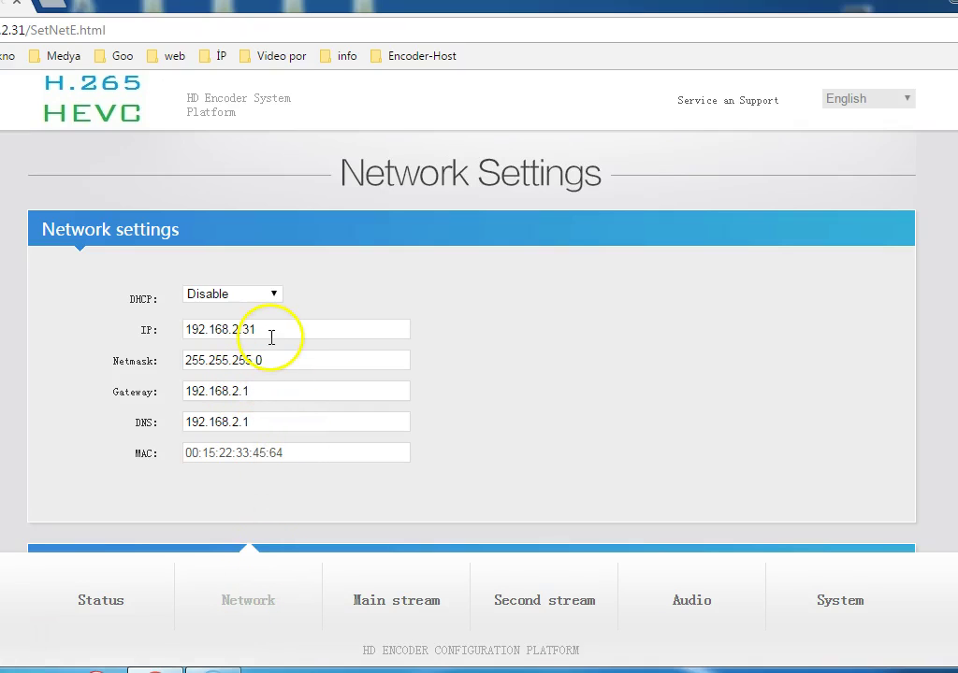
pyautogui.click(257, 391)
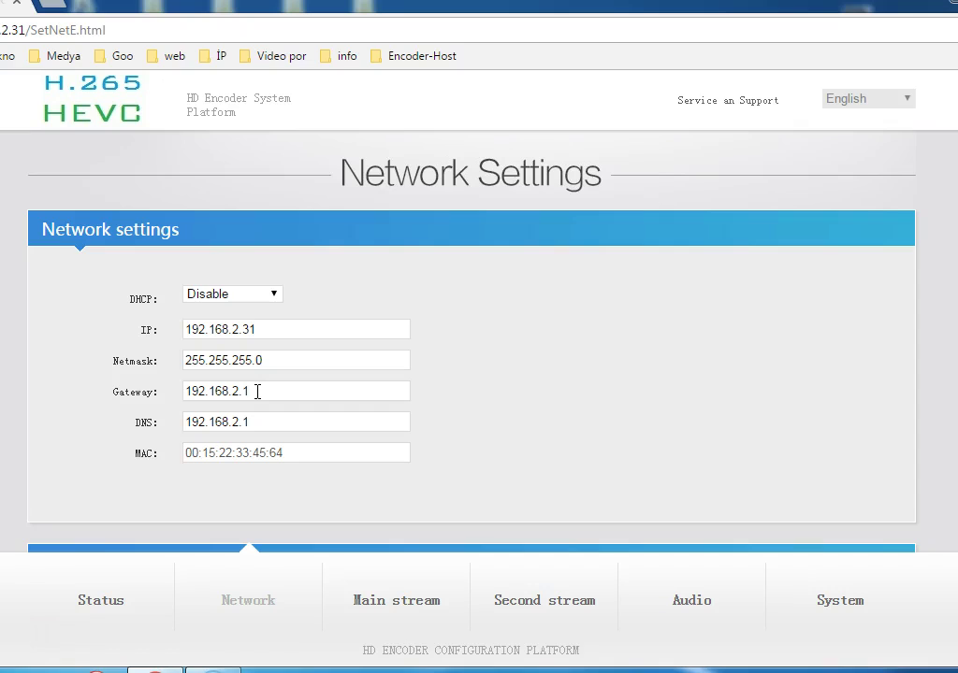
pyautogui.click(241, 423)
# Step: Open the Main stream encoding settings and keep H.265 as the encoding type
pyautogui.click(414, 608)
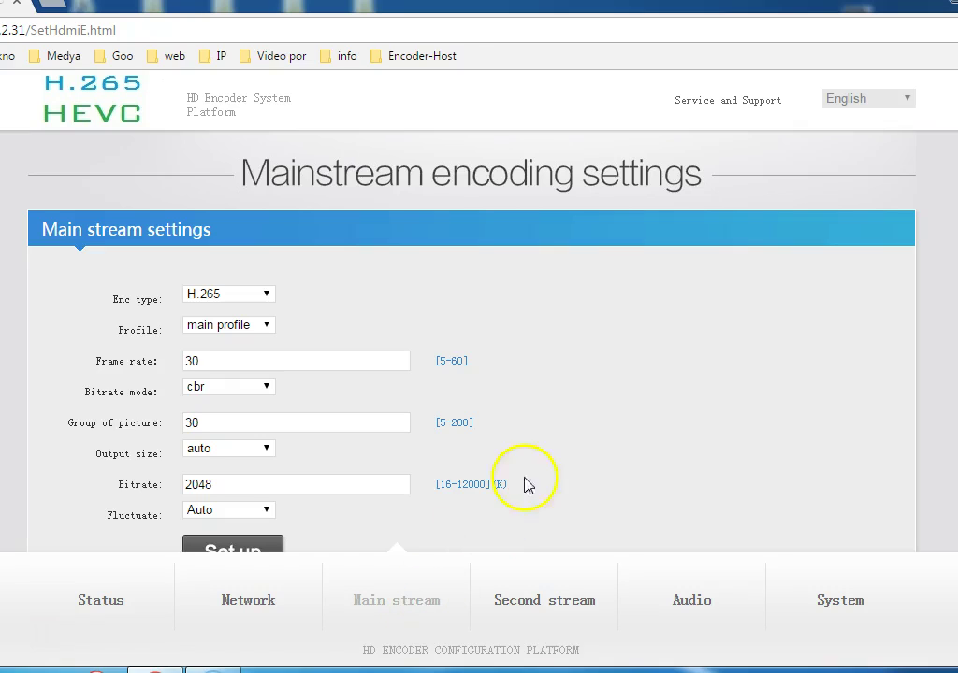
pyautogui.click(265, 297)
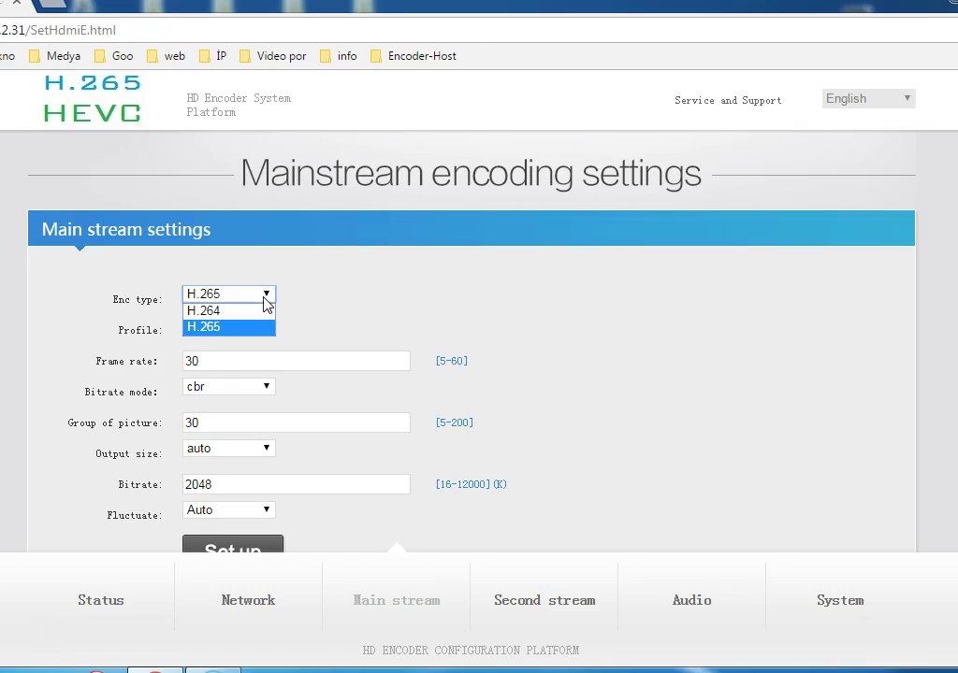
pyautogui.click(268, 299)
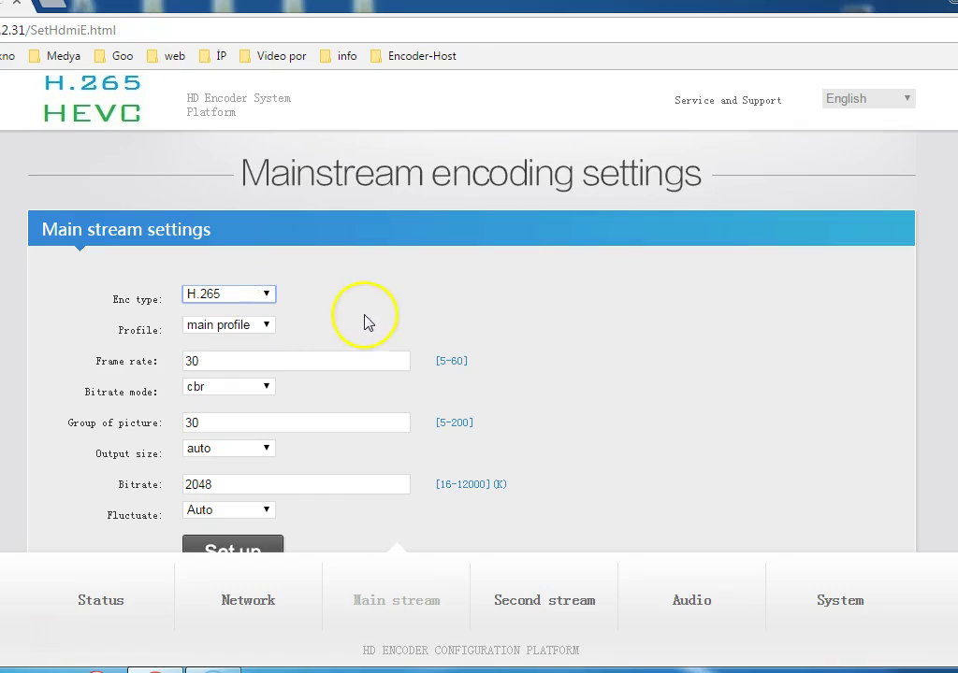
pyautogui.scroll(-1, 463, 332)
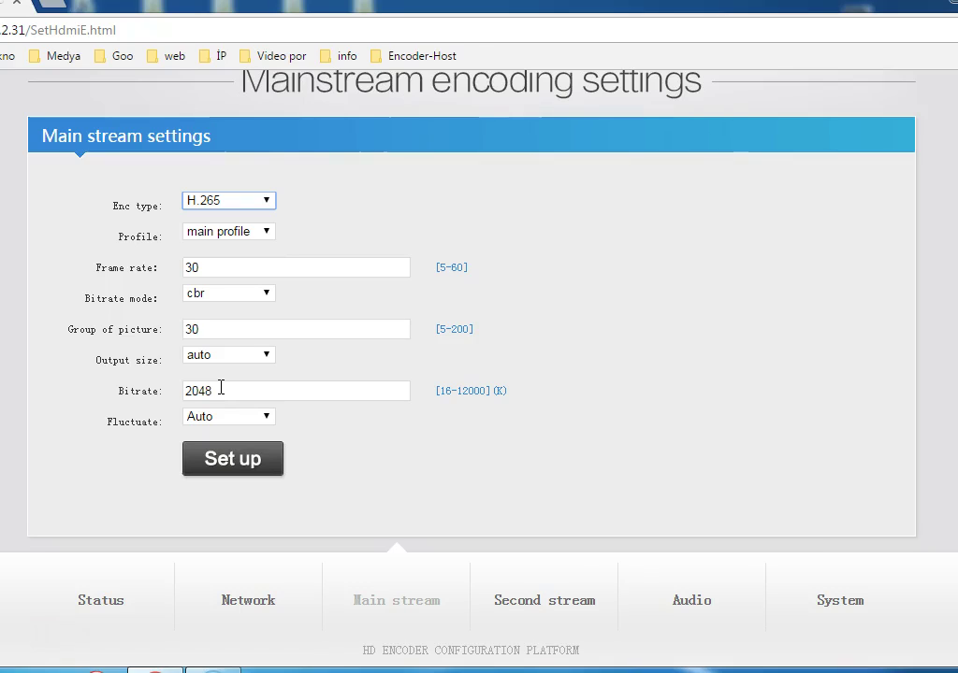
pyautogui.click(192, 392)
pyautogui.scroll(-2, 389, 391)
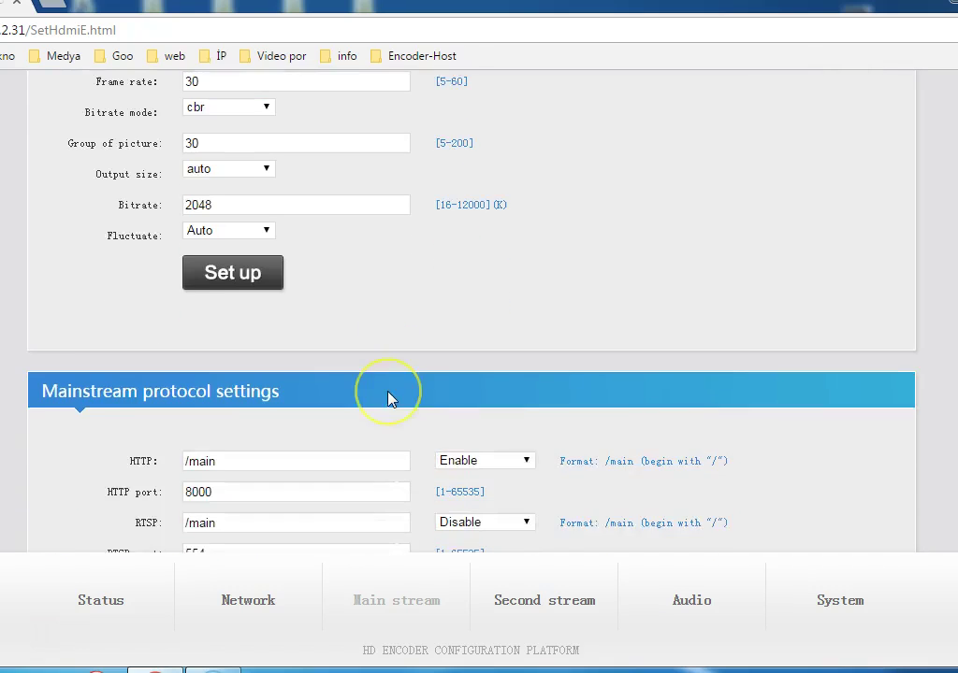
pyautogui.scroll(-3, 389, 397)
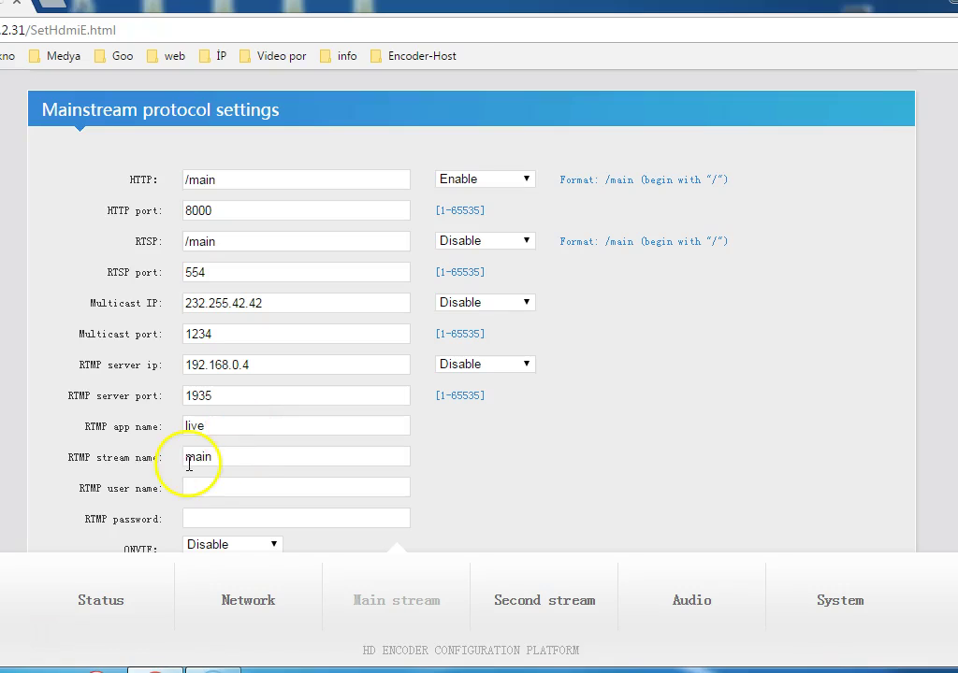
pyautogui.scroll(-1, 355, 490)
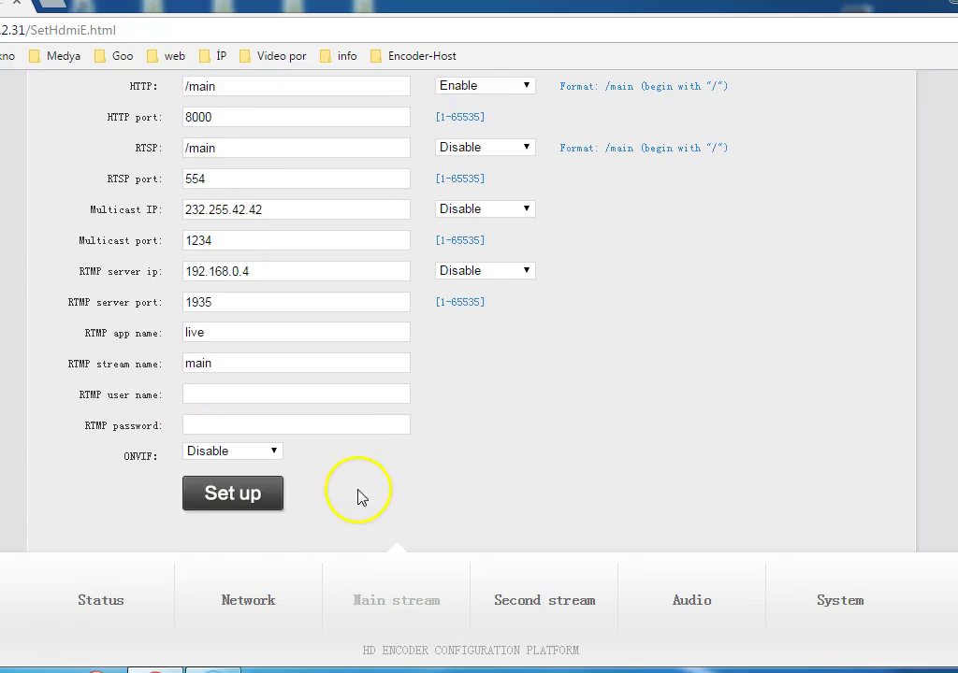
pyautogui.scroll(1, 587, 453)
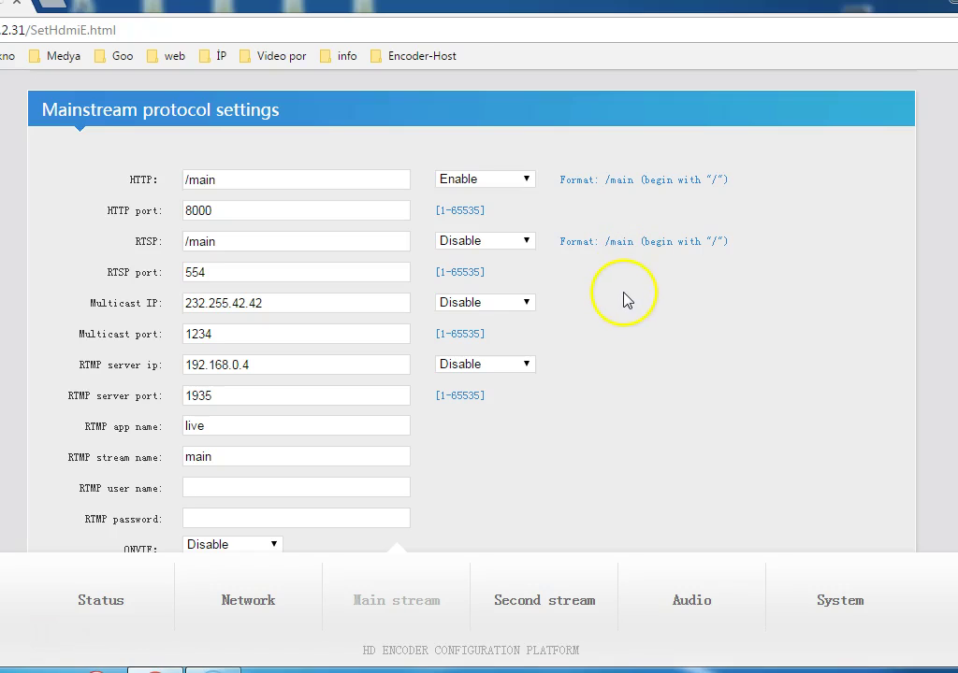
pyautogui.scroll(-3, 625, 299)
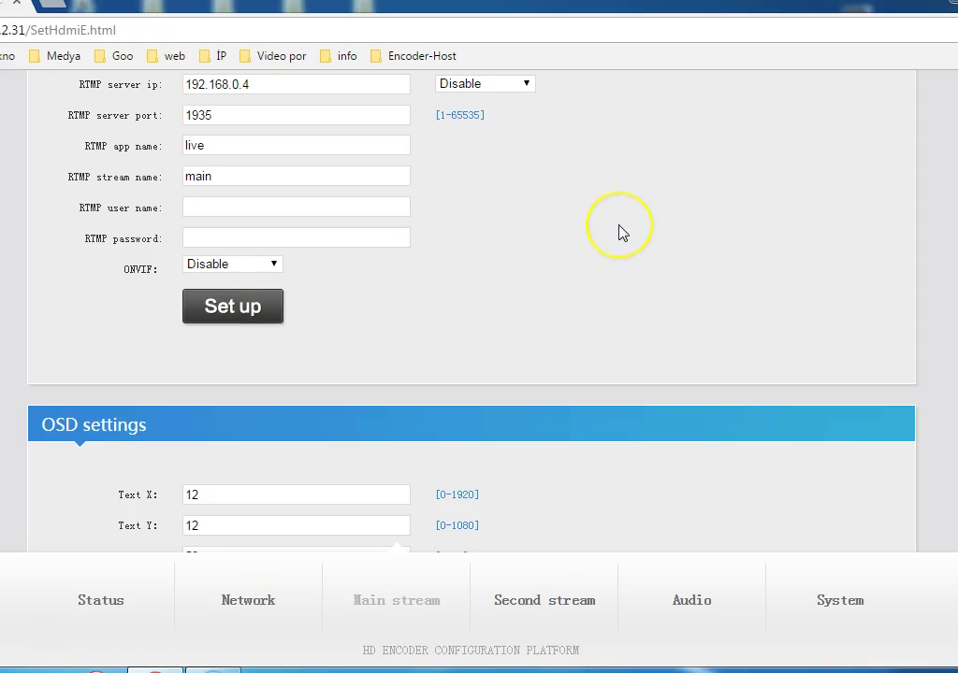
pyautogui.scroll(-4, 623, 232)
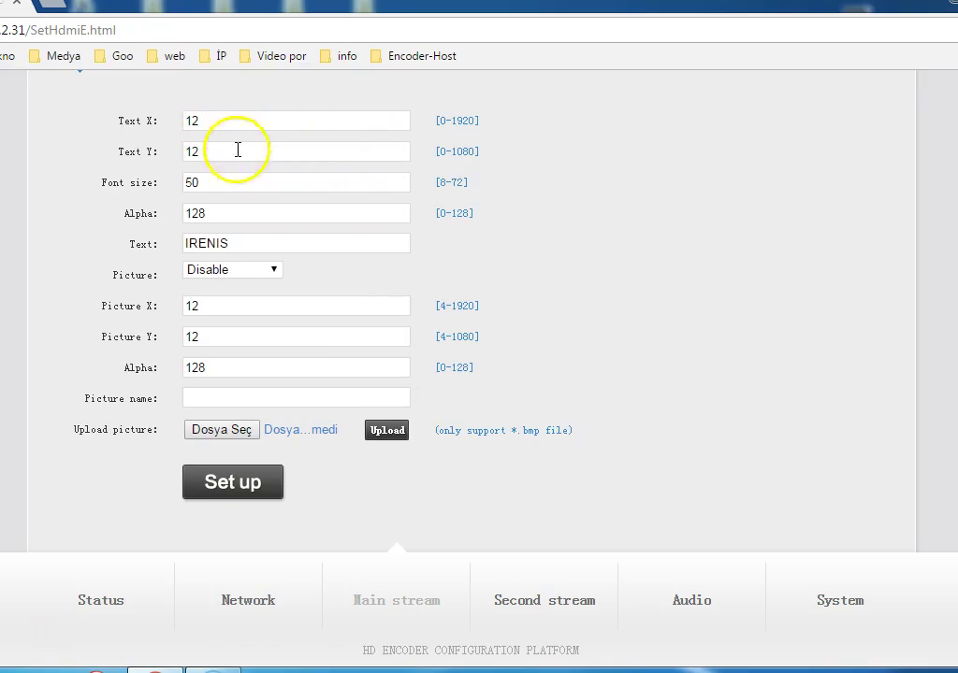
pyautogui.click(234, 239)
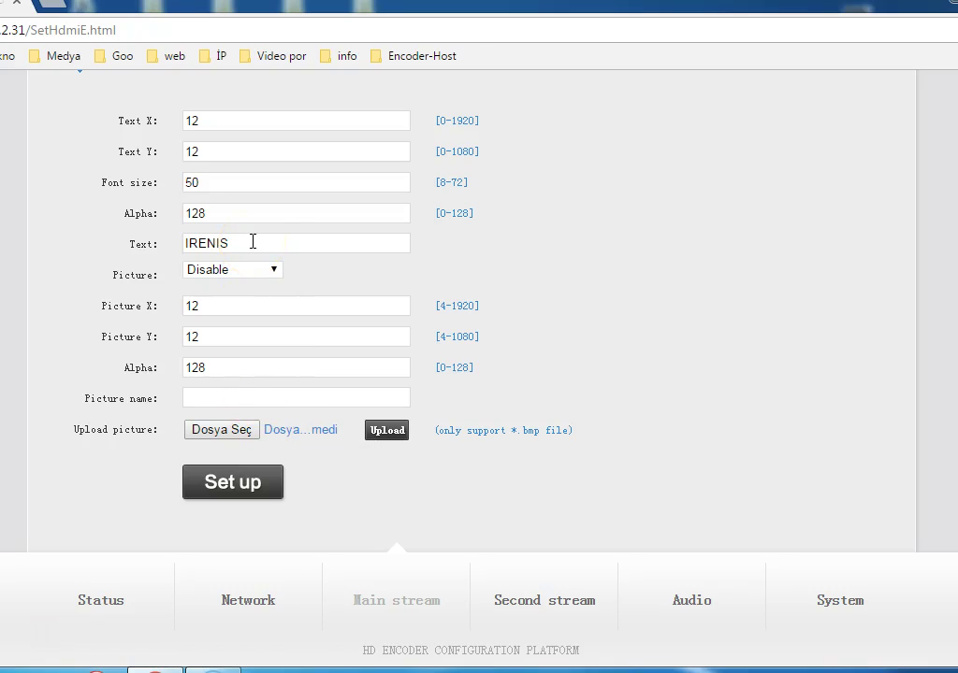
# Step: Set the second stream's HTTP and RTSP outputs to Disable
pyautogui.click(540, 601)
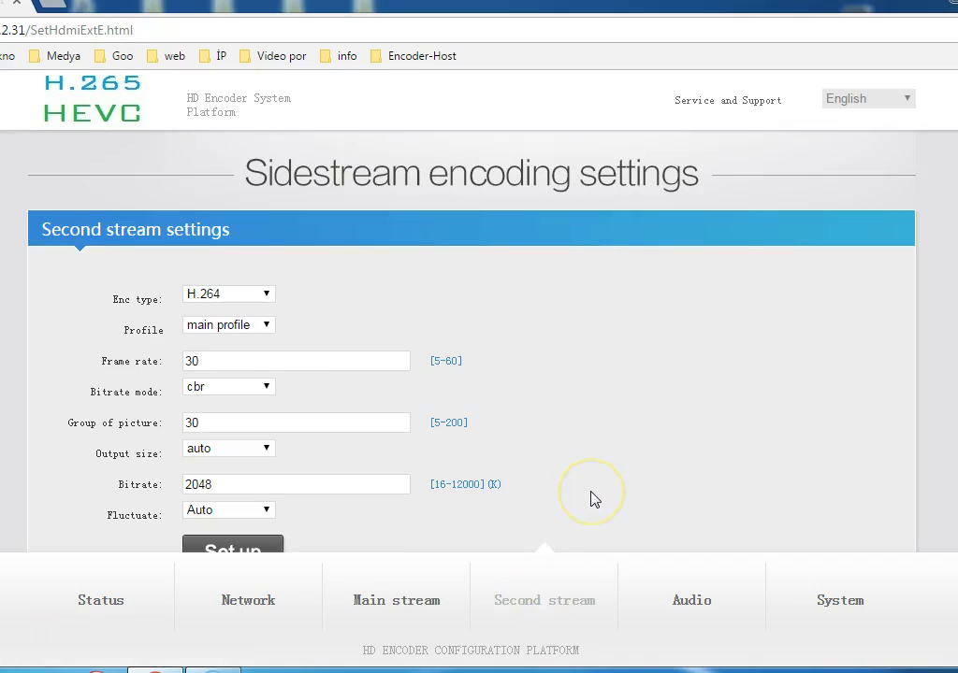
pyautogui.scroll(-1, 590, 498)
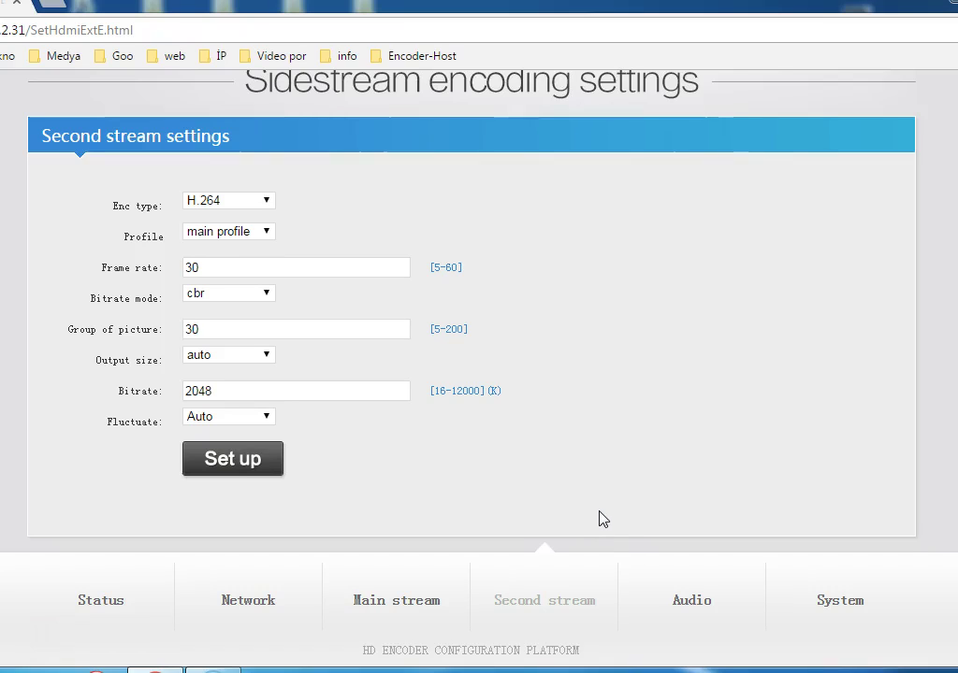
pyautogui.scroll(-3, 604, 520)
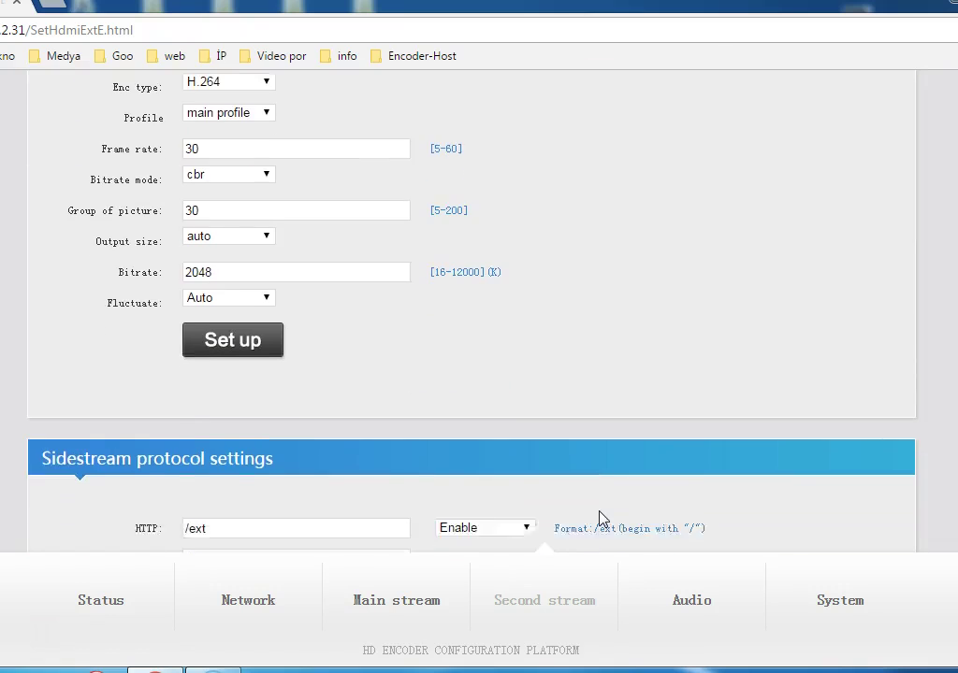
pyautogui.scroll(-1, 603, 520)
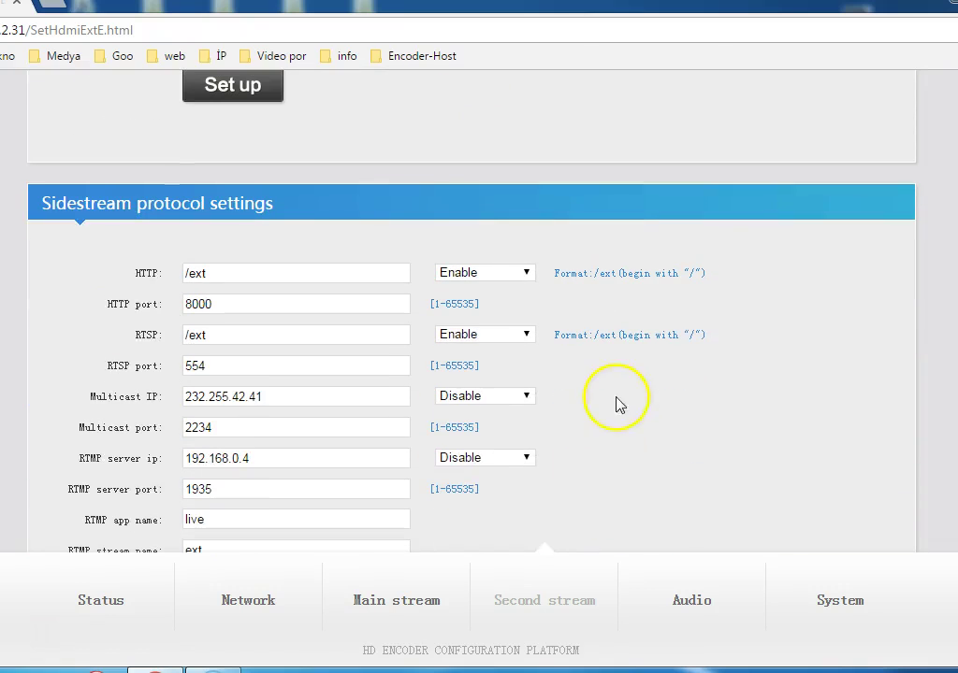
pyautogui.click(526, 272)
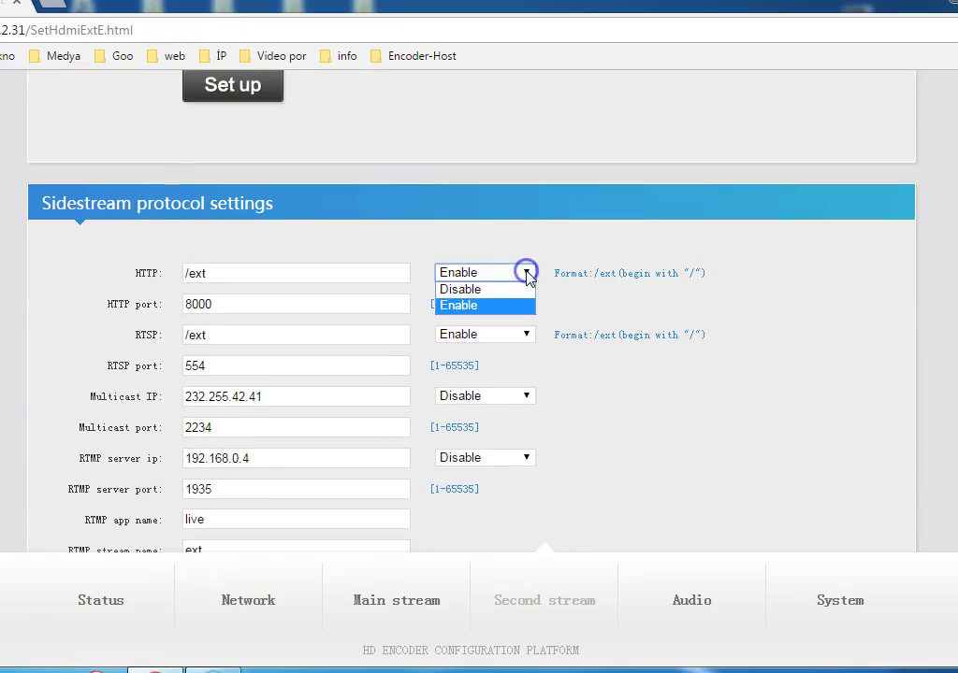
pyautogui.click(513, 292)
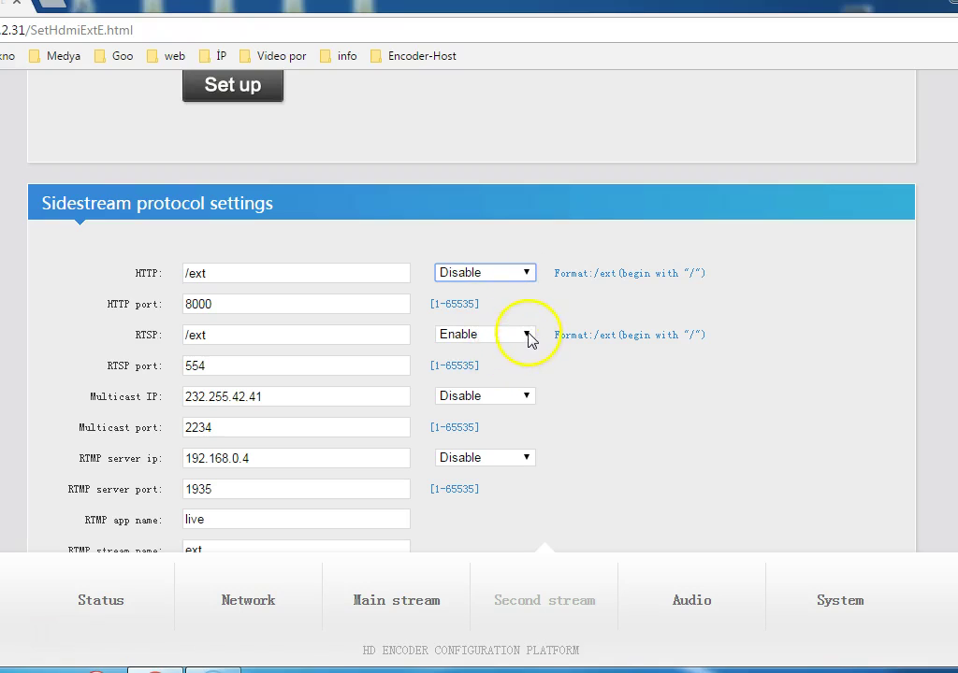
pyautogui.click(526, 333)
pyautogui.click(510, 351)
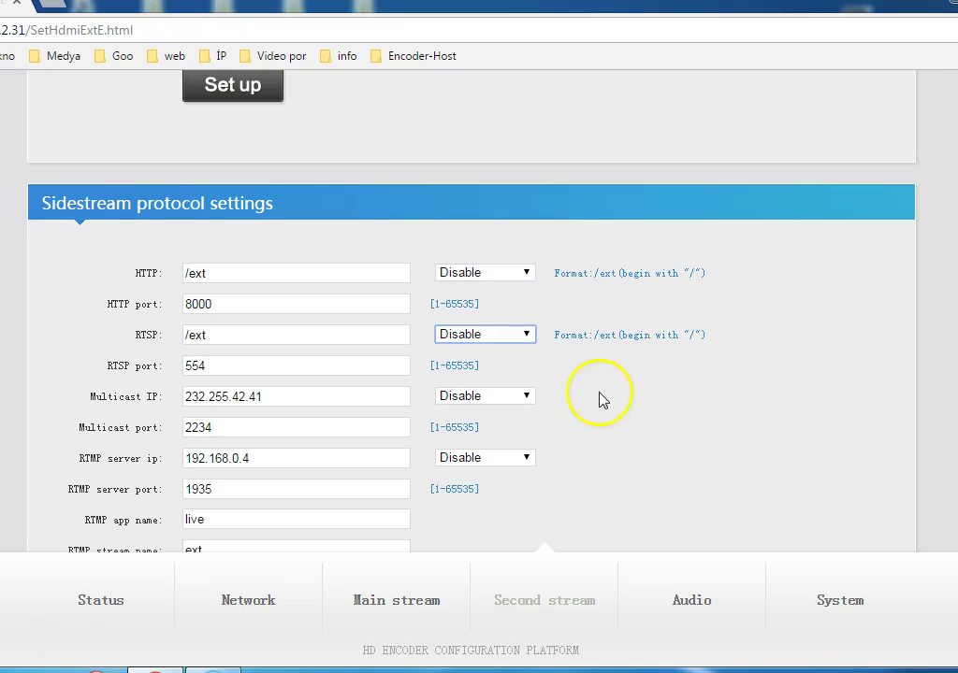
# Step: Save the second-stream protocol settings and dismiss the saved message
pyautogui.scroll(-1, 623, 398)
pyautogui.scroll(-1, 624, 397)
pyautogui.click(240, 468)
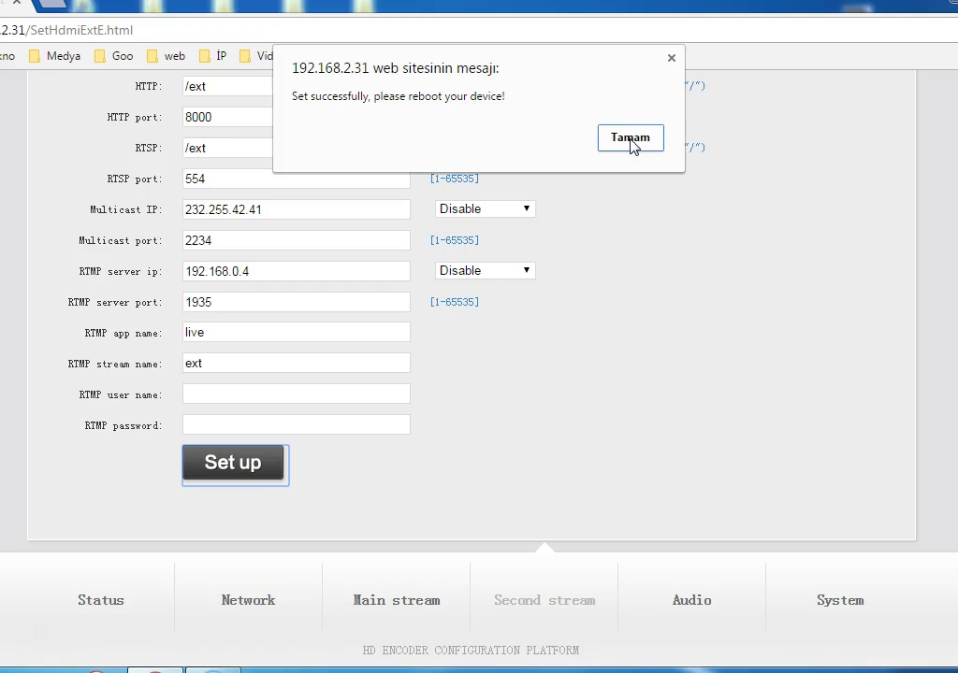
pyautogui.click(629, 140)
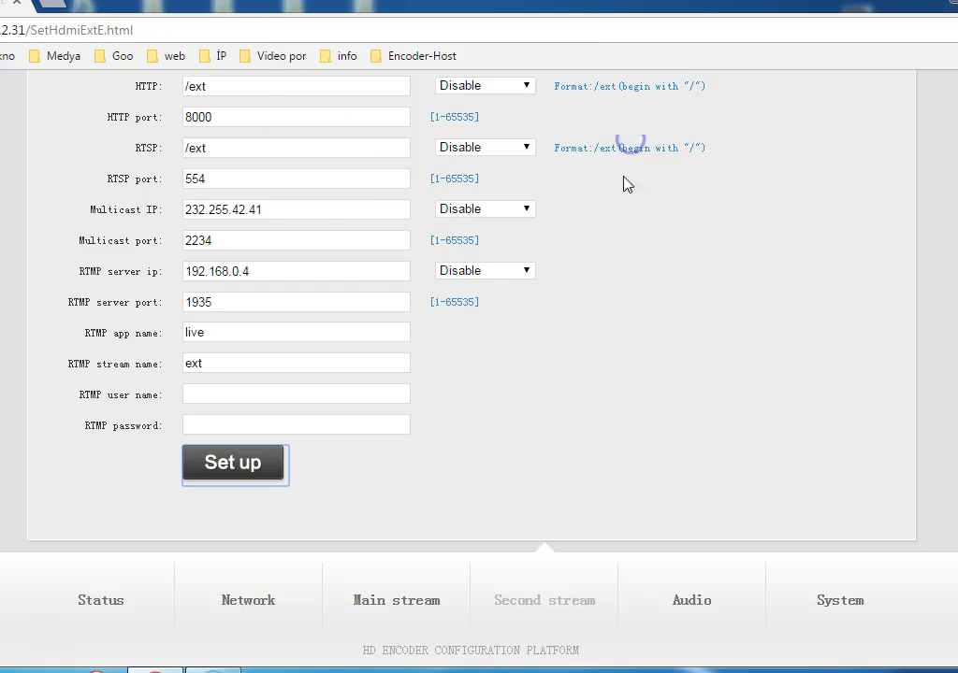
# Step: Reboot the encoder from the System page and acknowledge the success message
pyautogui.click(831, 606)
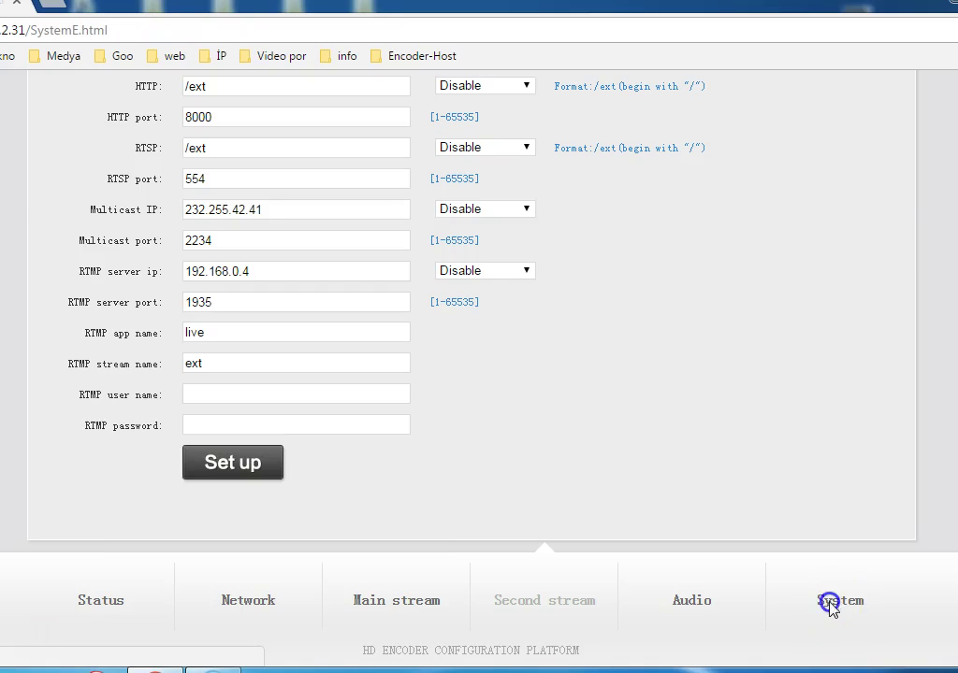
pyautogui.scroll(-5, 819, 535)
pyautogui.scroll(-2, 819, 534)
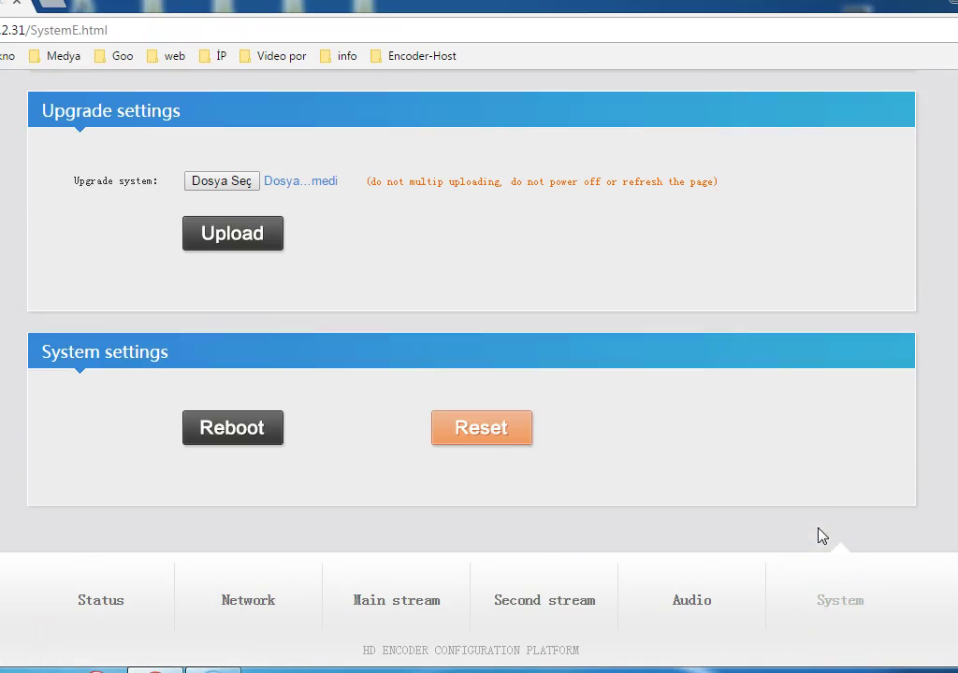
pyautogui.click(230, 432)
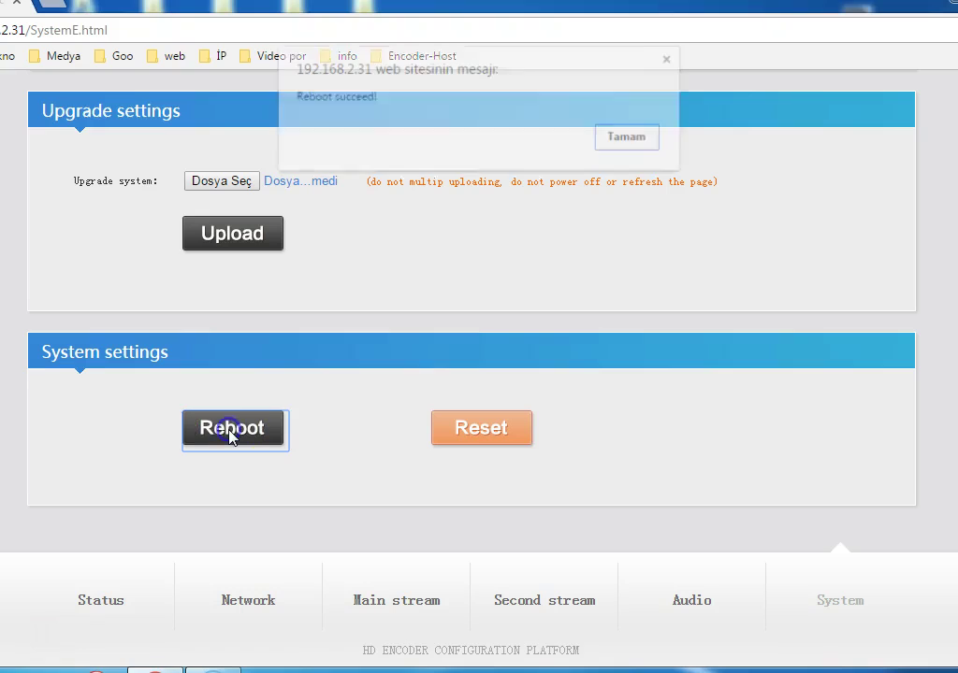
pyautogui.click(632, 141)
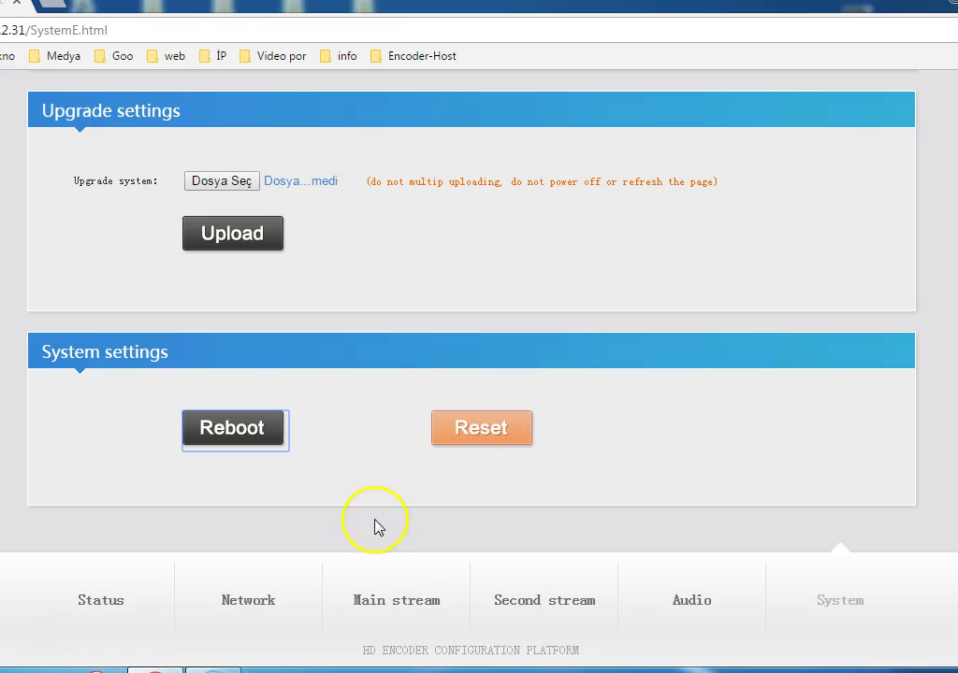
pyautogui.click(103, 606)
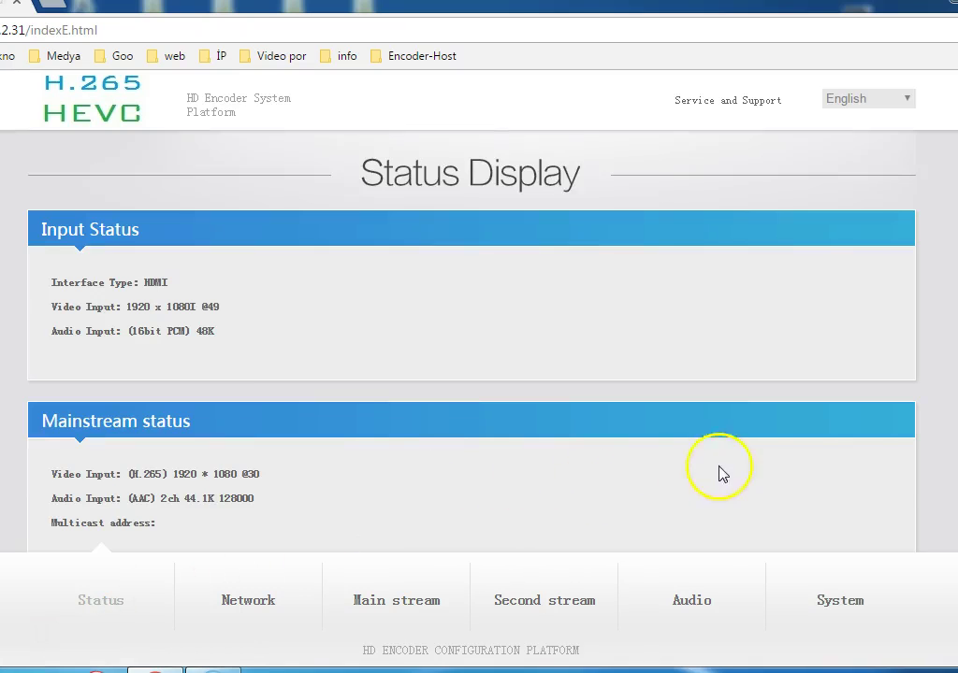
pyautogui.scroll(-1, 479, 337)
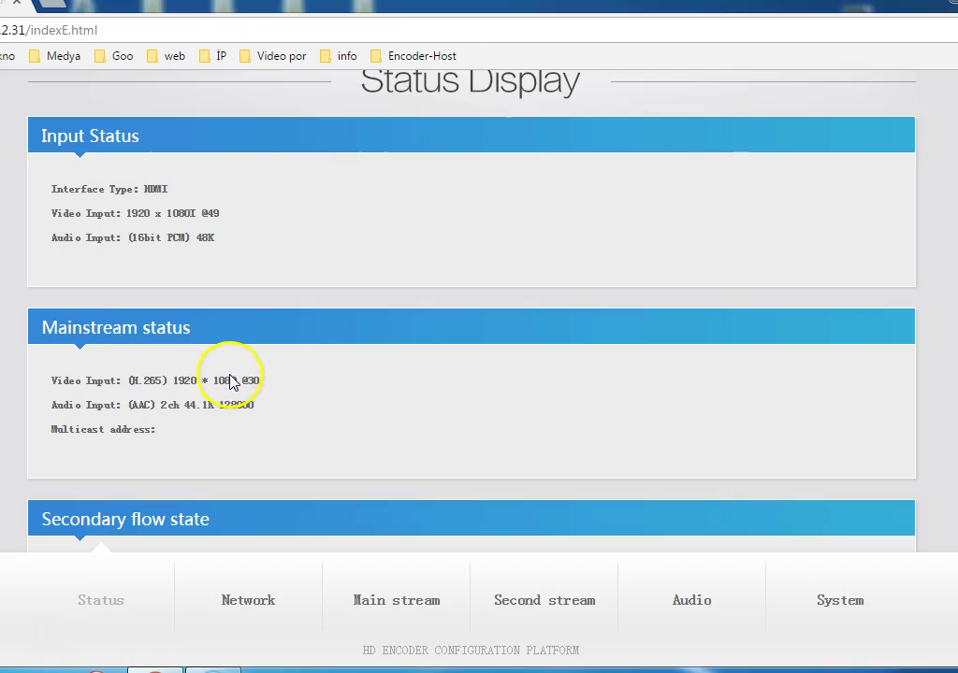
pyautogui.scroll(-1, 295, 376)
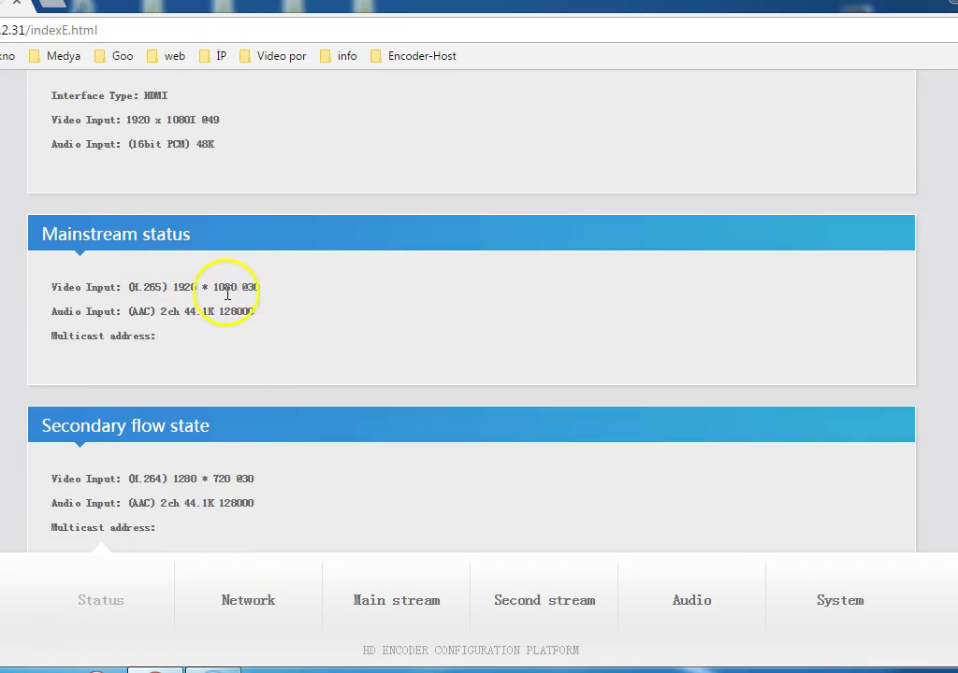
pyautogui.scroll(-2, 342, 306)
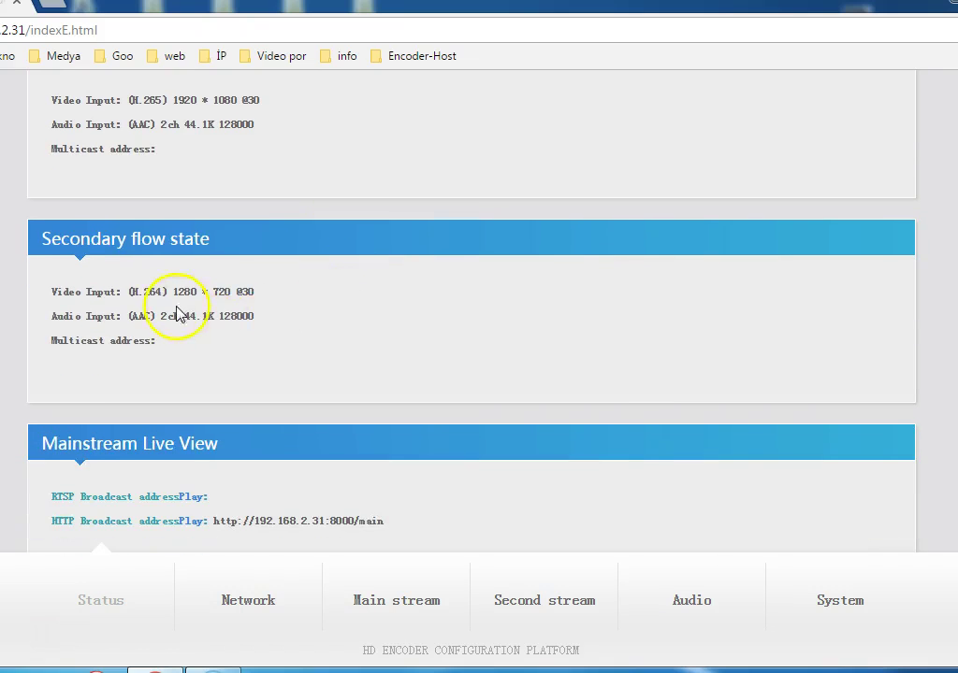
pyautogui.scroll(-1, 229, 293)
pyautogui.scroll(-1, 232, 299)
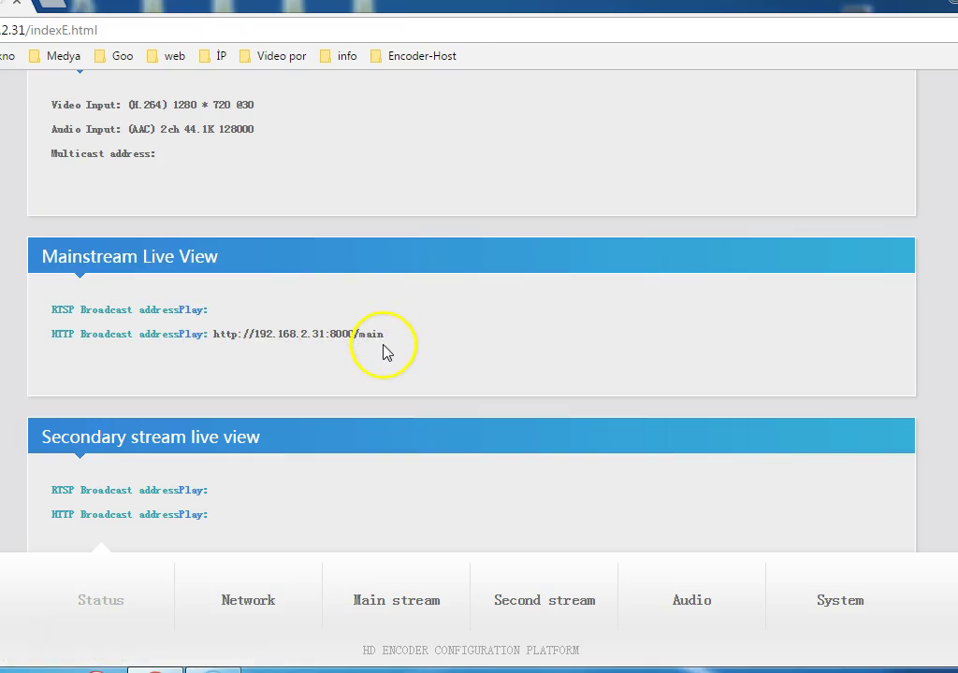
pyautogui.scroll(-1, 385, 350)
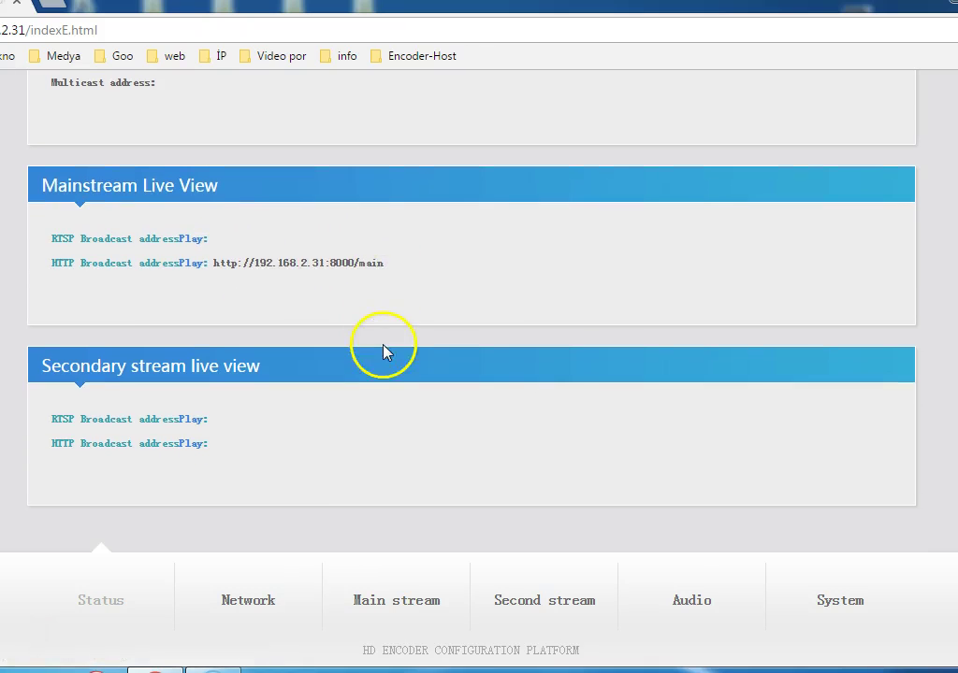
pyautogui.click(216, 262)
pyautogui.moveTo(266, 266); pyautogui.dragTo(355, 269)
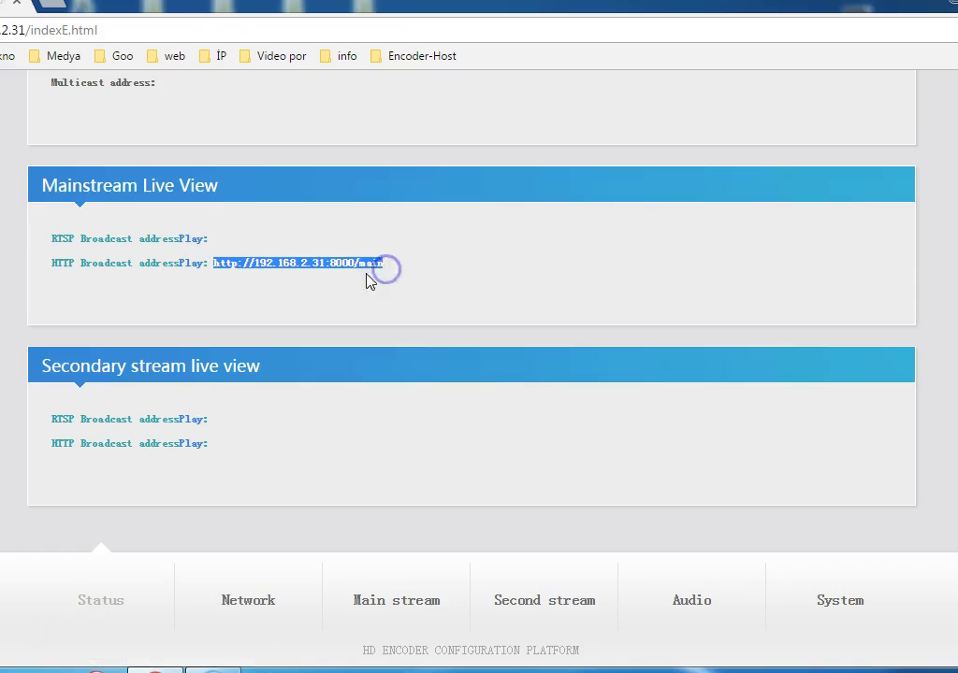
pyautogui.rightClick(317, 263)
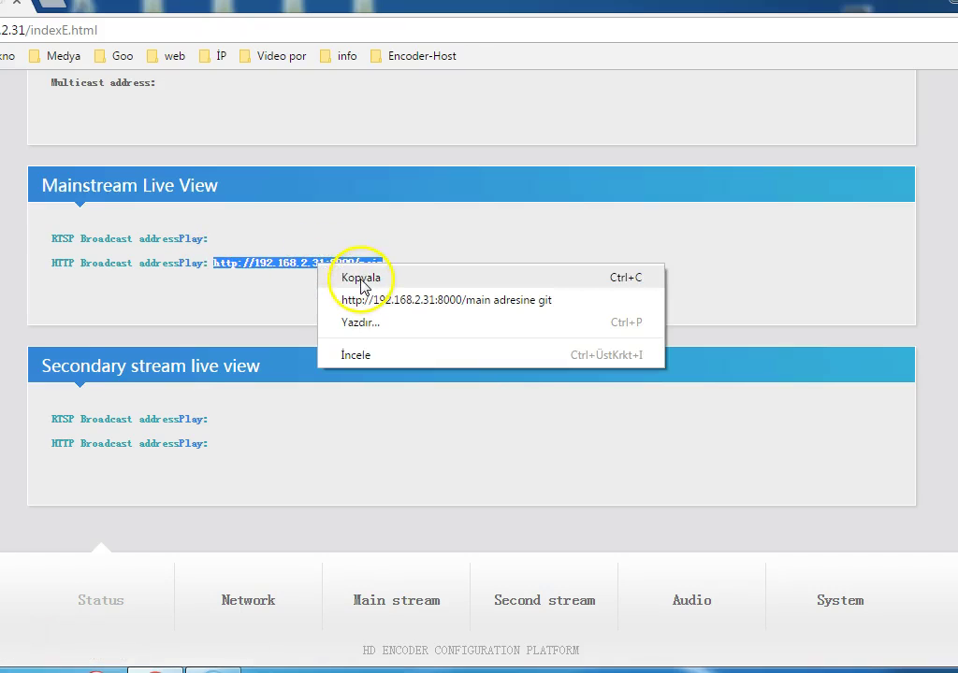
pyautogui.click(361, 278)
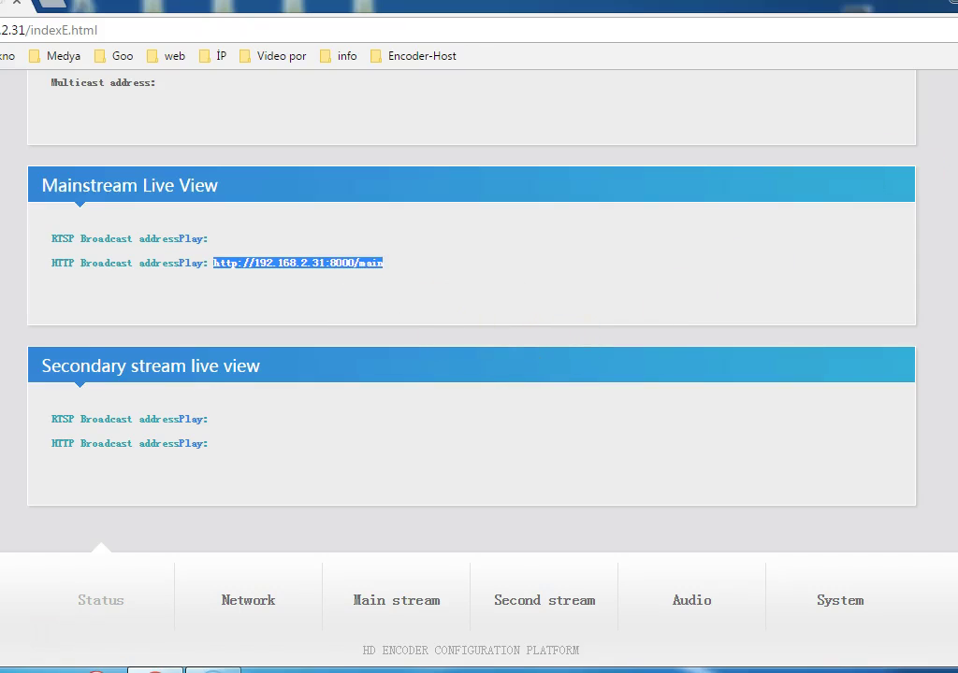
pyautogui.press('super+d')
pyautogui.click(100, 188)
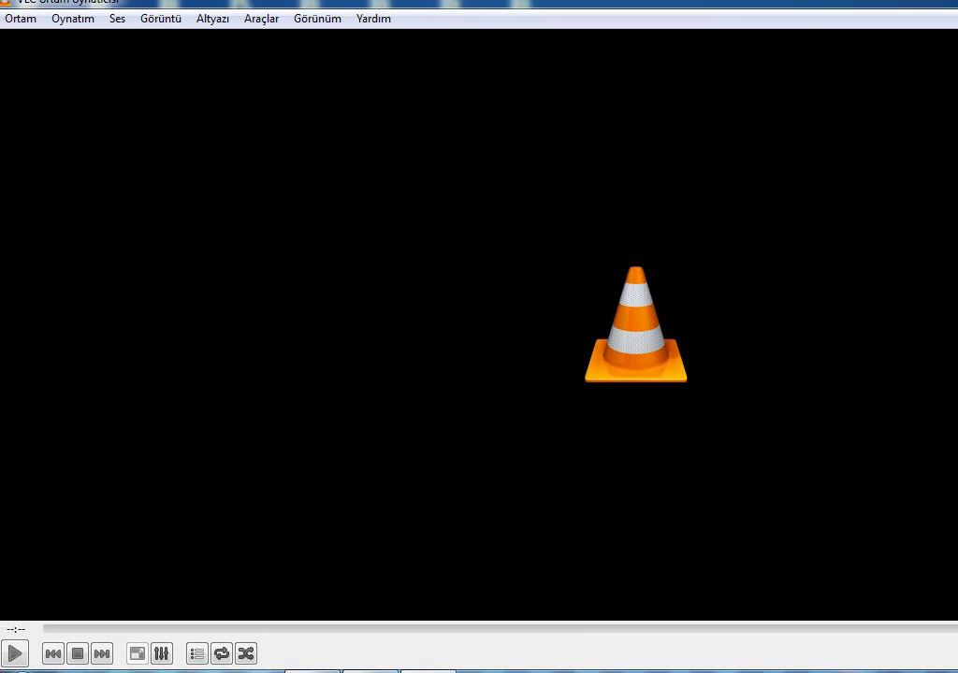
pyautogui.click(26, 18)
pyautogui.click(45, 129)
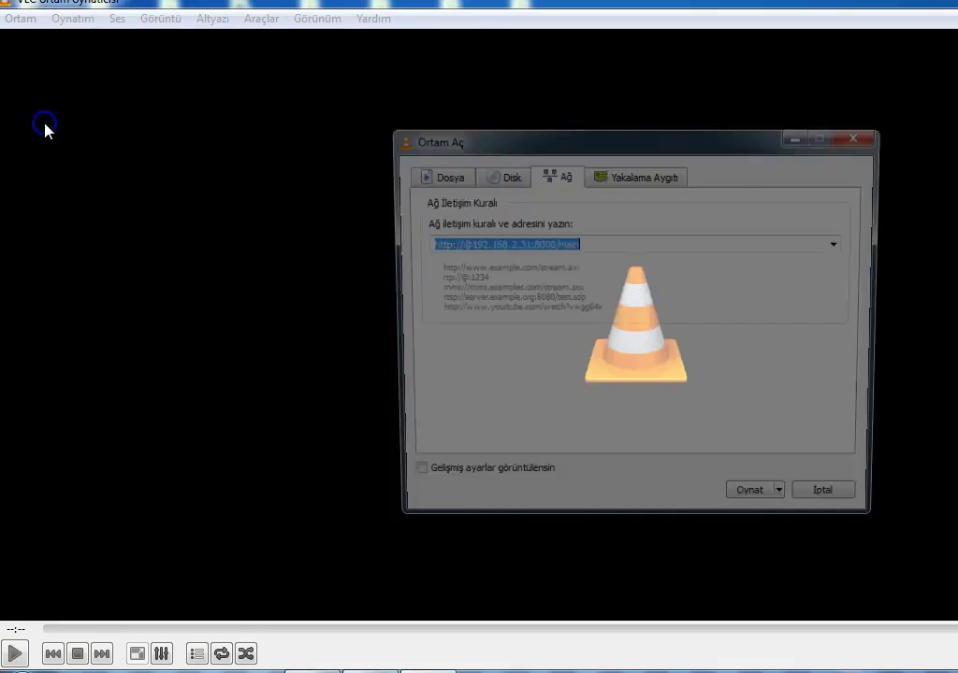
pyautogui.press('Delete')
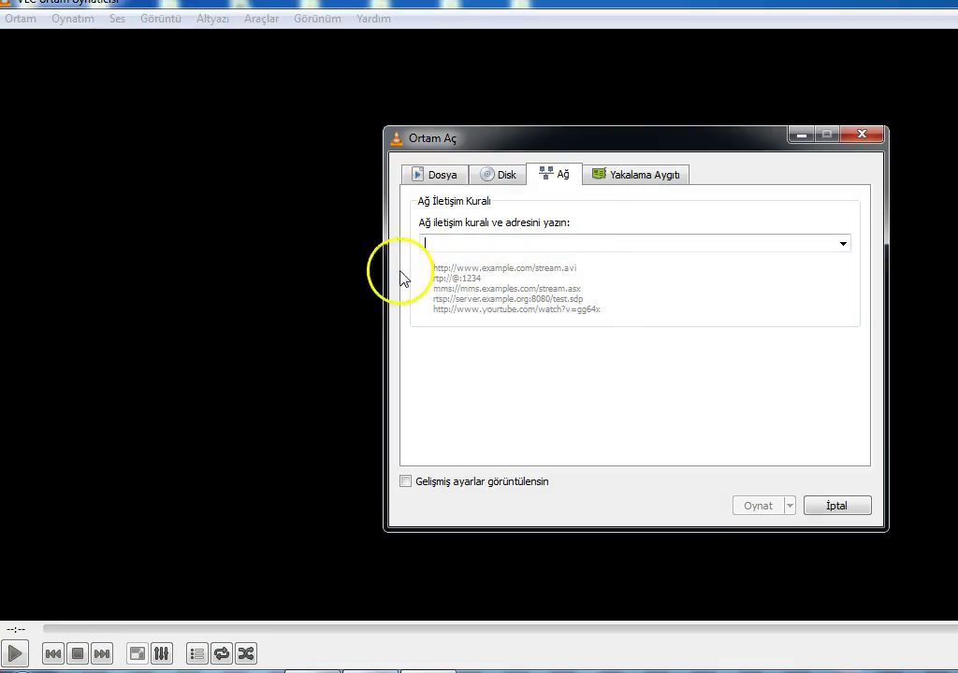
pyautogui.rightClick(430, 245)
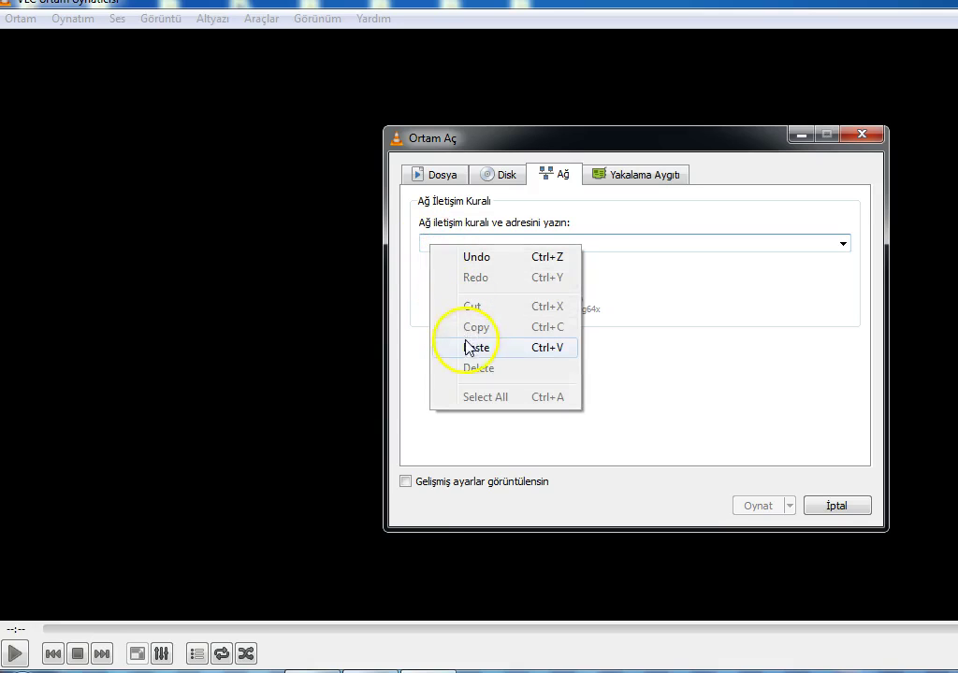
pyautogui.click(471, 351)
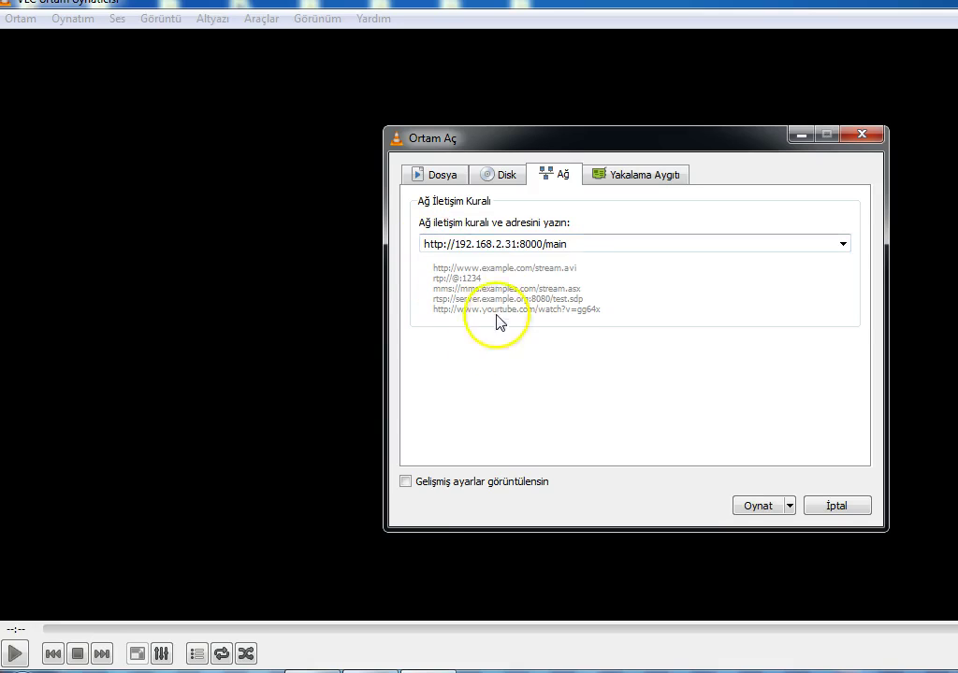
pyautogui.click(456, 245)
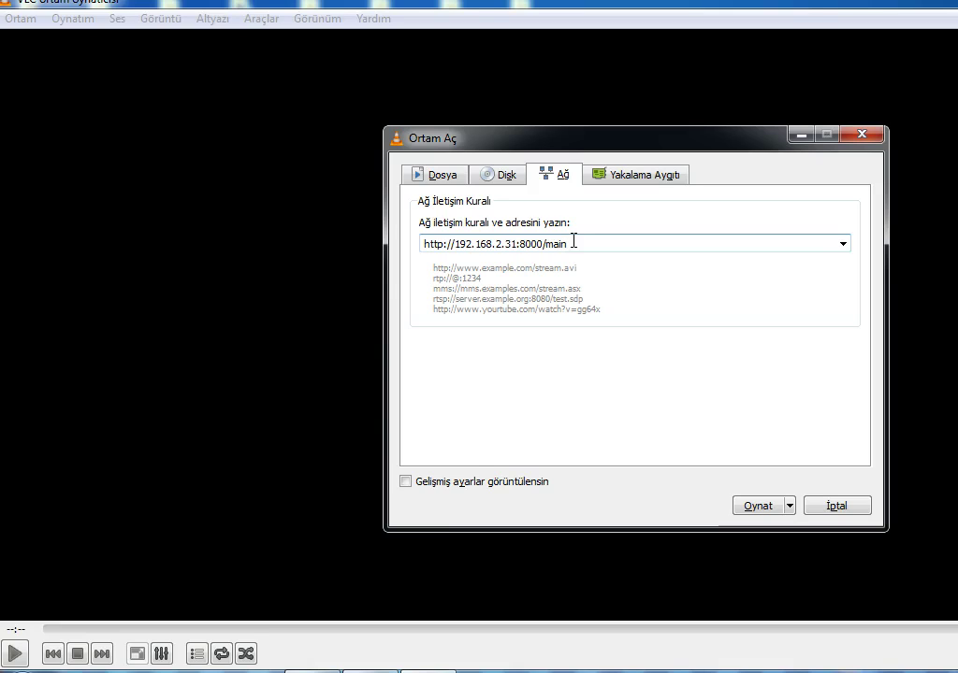
pyautogui.write('@')
pyautogui.hotkey('shift', 'End')
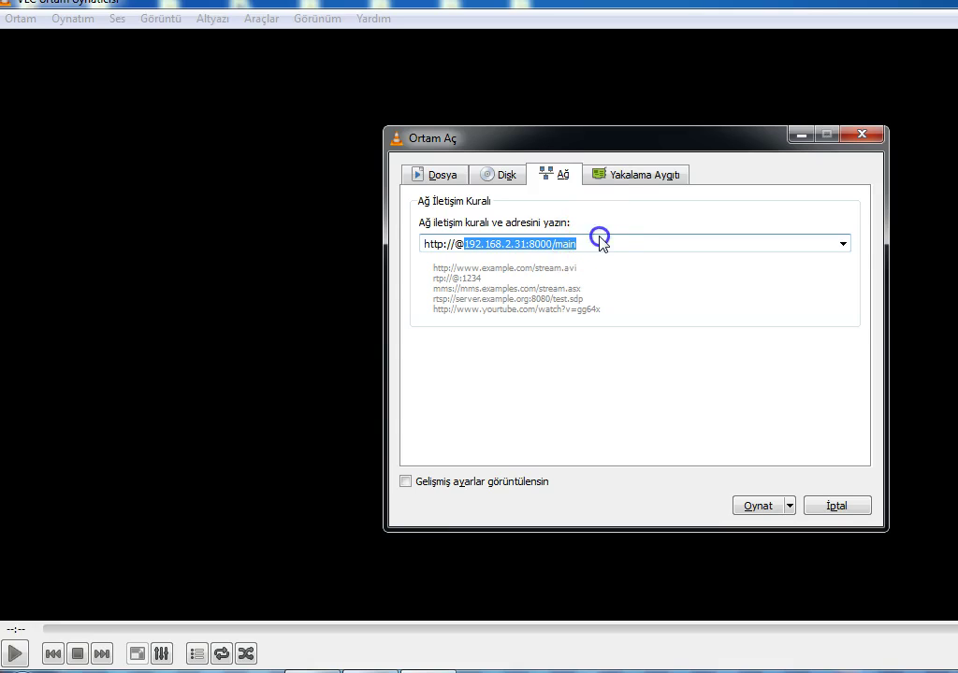
pyautogui.click(601, 243)
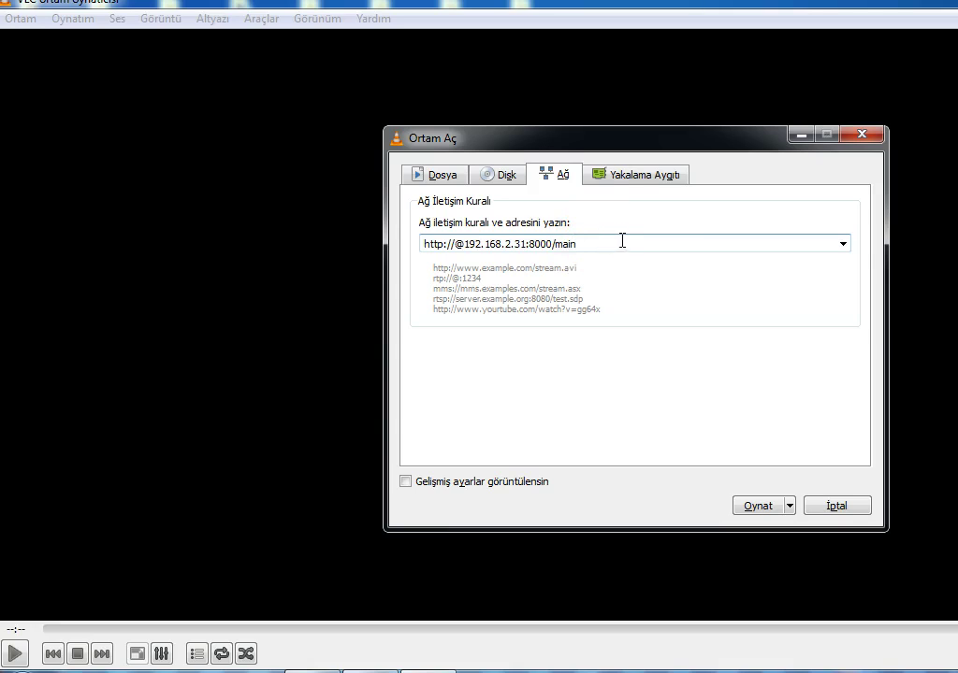
pyautogui.click(759, 507)
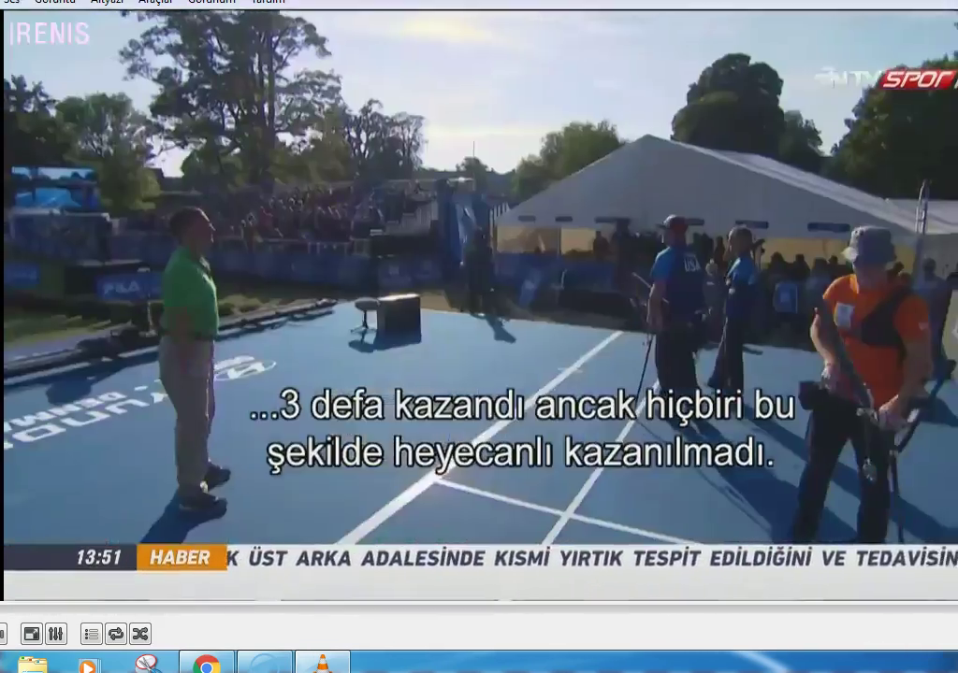
pyautogui.press('super+d')
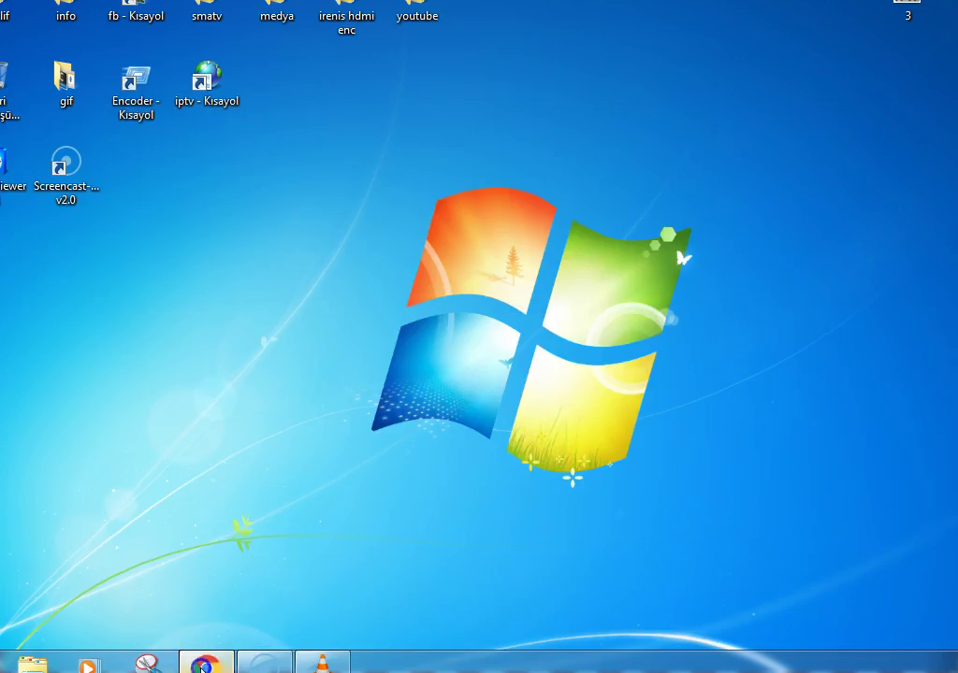
pyautogui.click(205, 664)
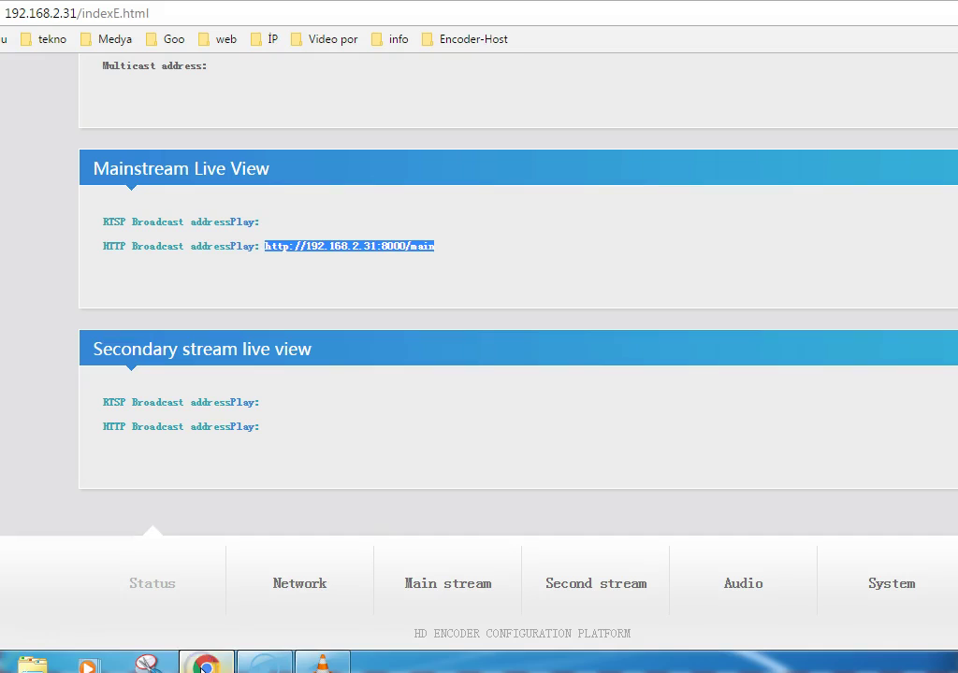
pyautogui.click(521, 243)
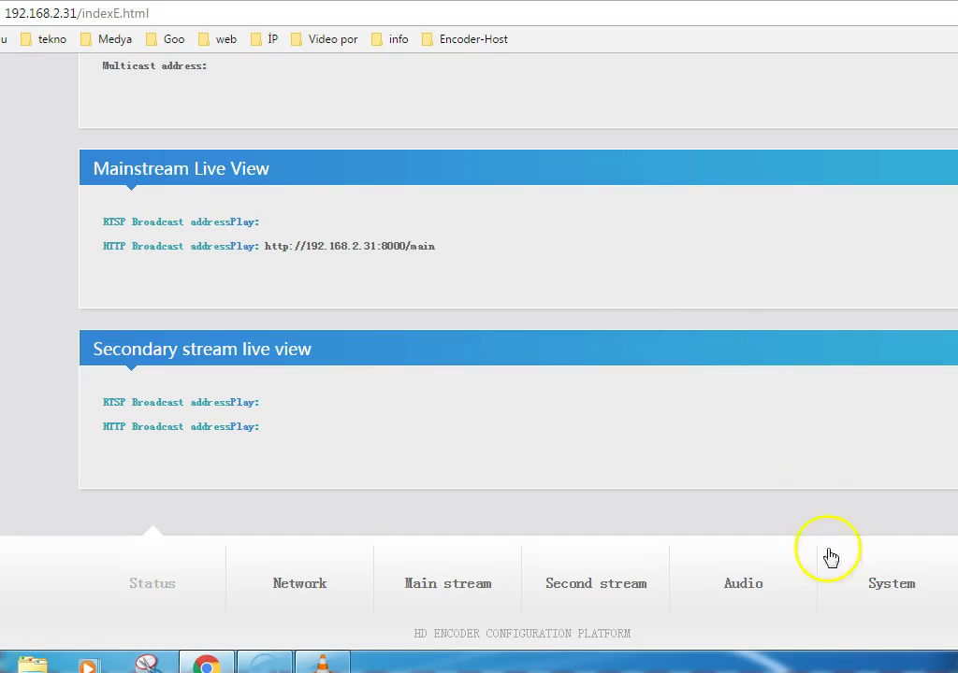
pyautogui.click(900, 589)
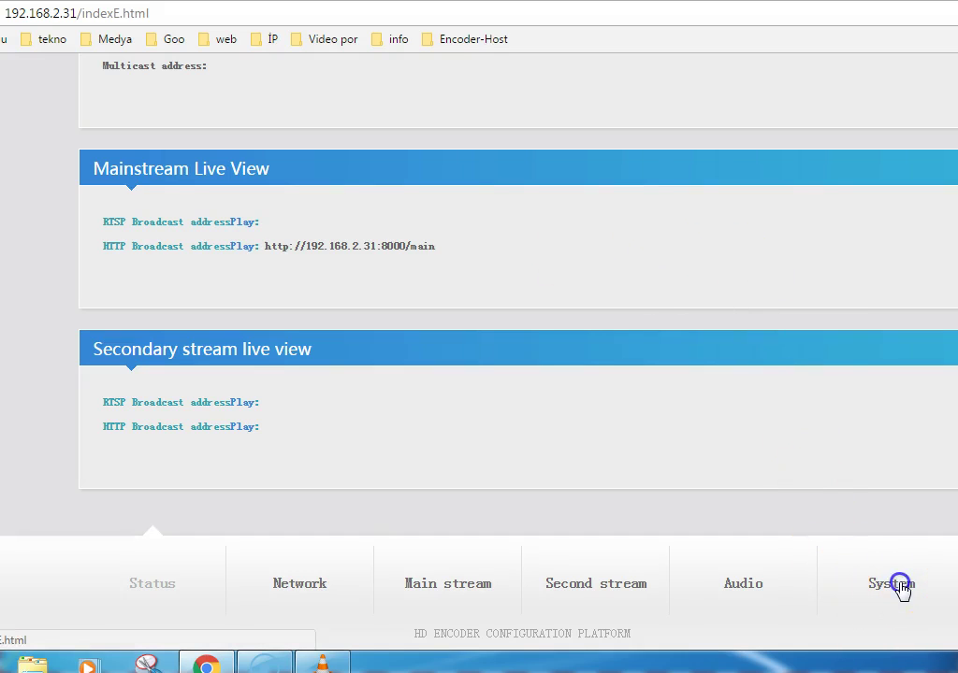
# Step: Review the System page (password, firmware HD0.9.0 build 20150805, upgrade, reboot), then open Mainstream encoding settings
pyautogui.scroll(-7, 583, 295)
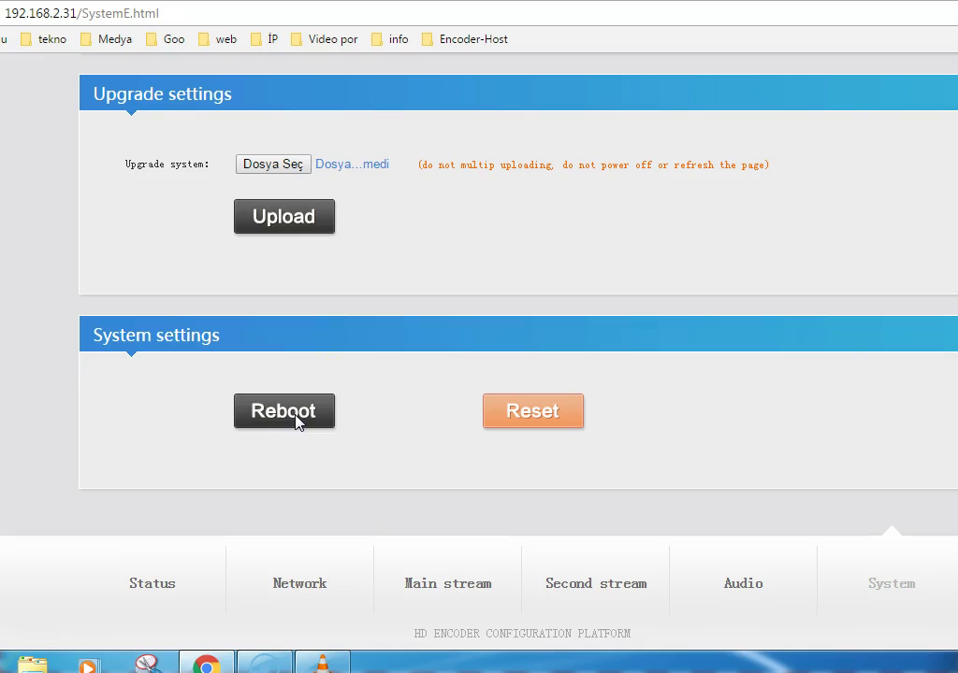
pyautogui.scroll(1, 427, 367)
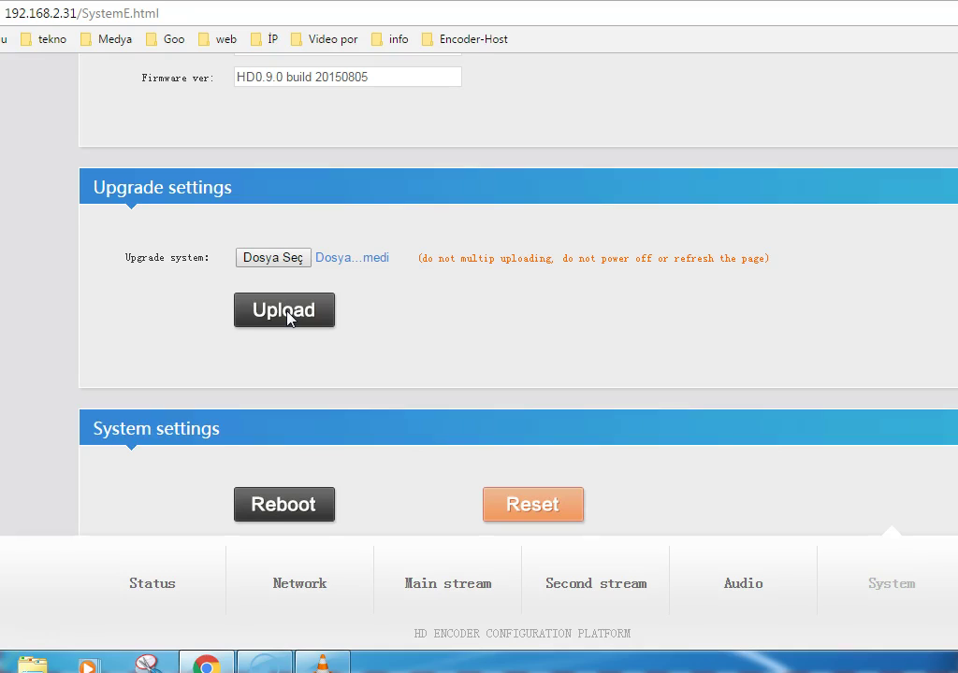
pyautogui.click(305, 316)
pyautogui.scroll(4, 376, 321)
pyautogui.scroll(2, 377, 321)
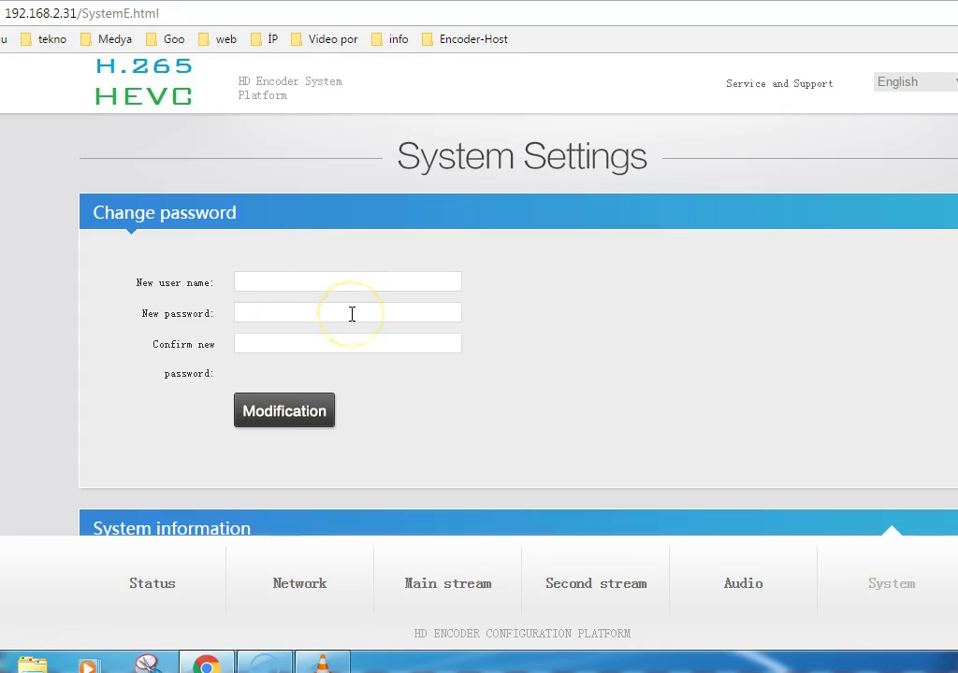
pyautogui.scroll(-2, 352, 314)
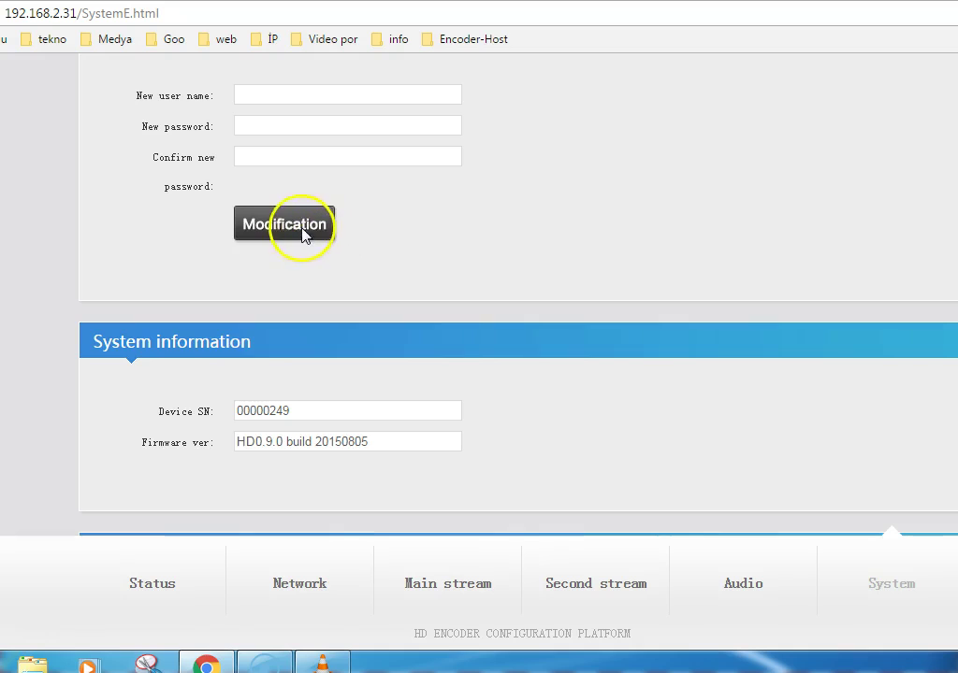
pyautogui.scroll(-1, 467, 256)
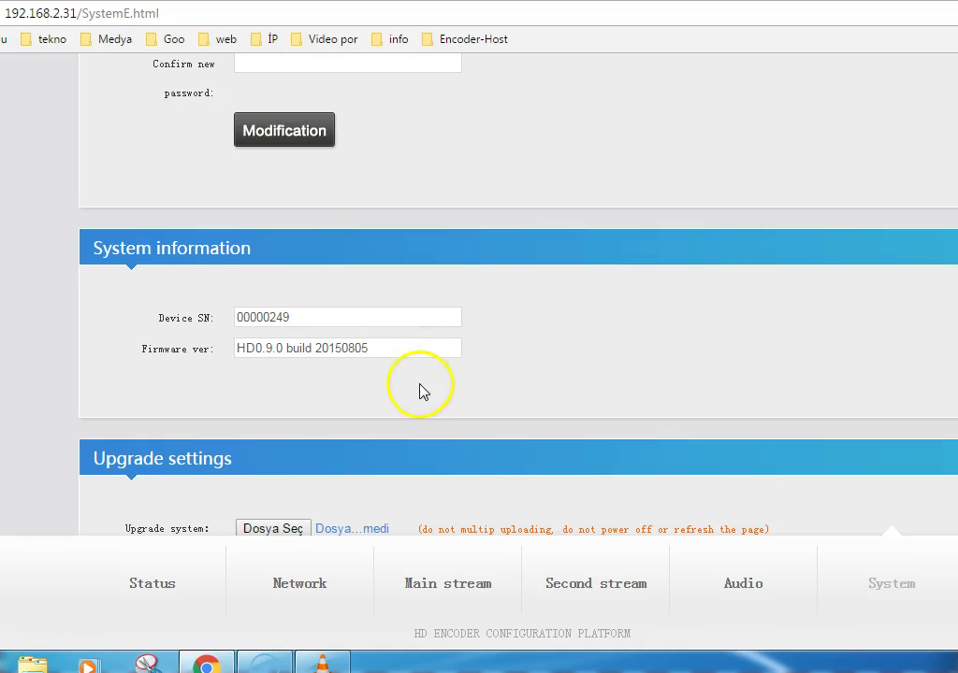
pyautogui.scroll(-1, 421, 389)
pyautogui.scroll(-2, 428, 388)
pyautogui.scroll(-1, 428, 387)
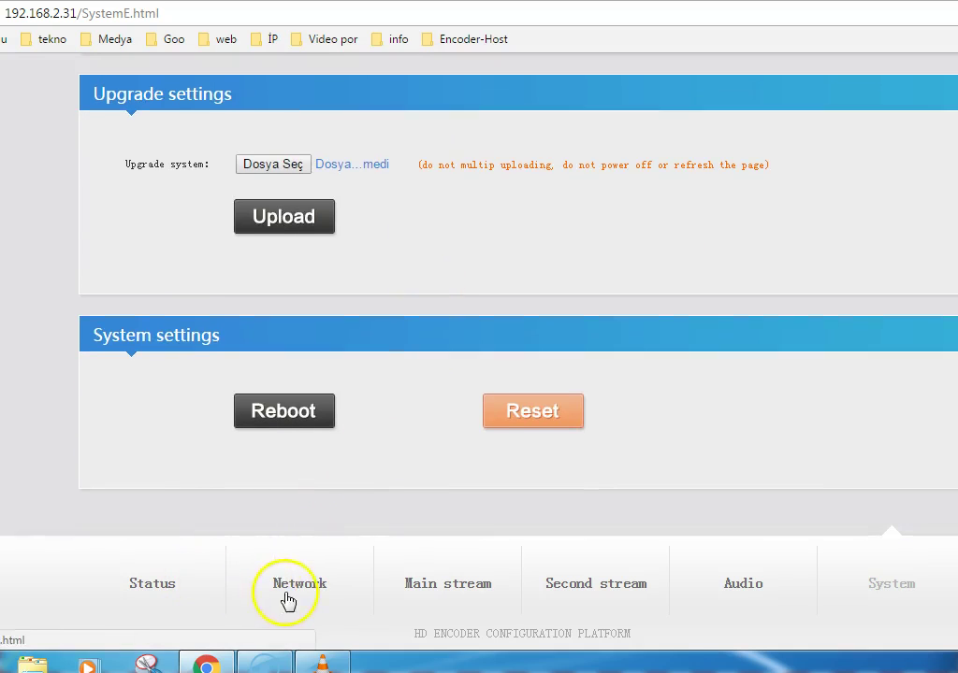
pyautogui.click(445, 590)
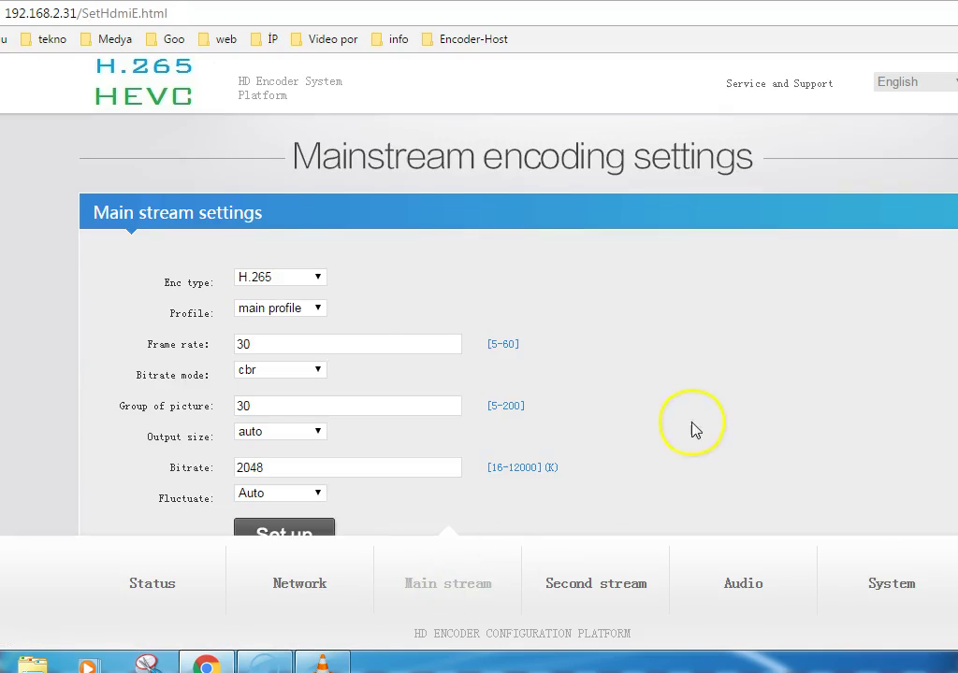
pyautogui.scroll(-1, 722, 414)
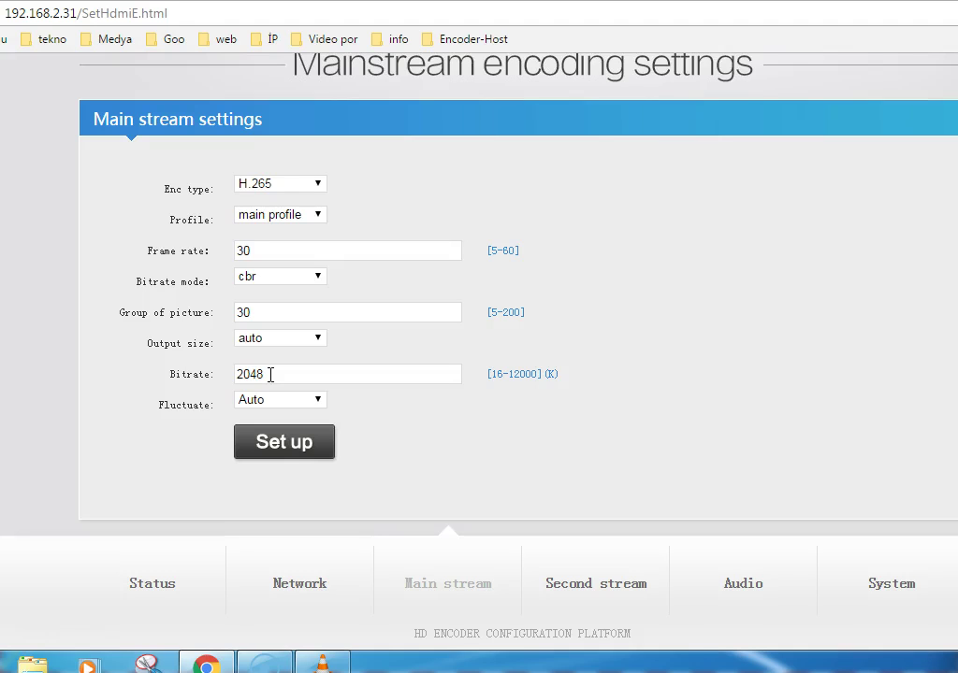
pyautogui.scroll(-1, 658, 331)
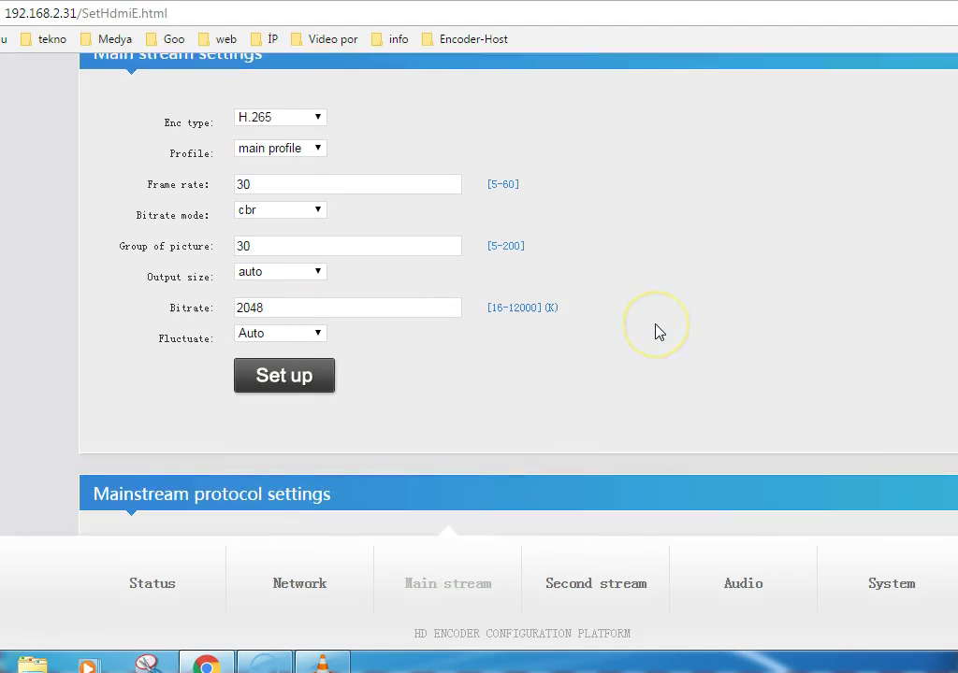
pyautogui.scroll(-5, 658, 331)
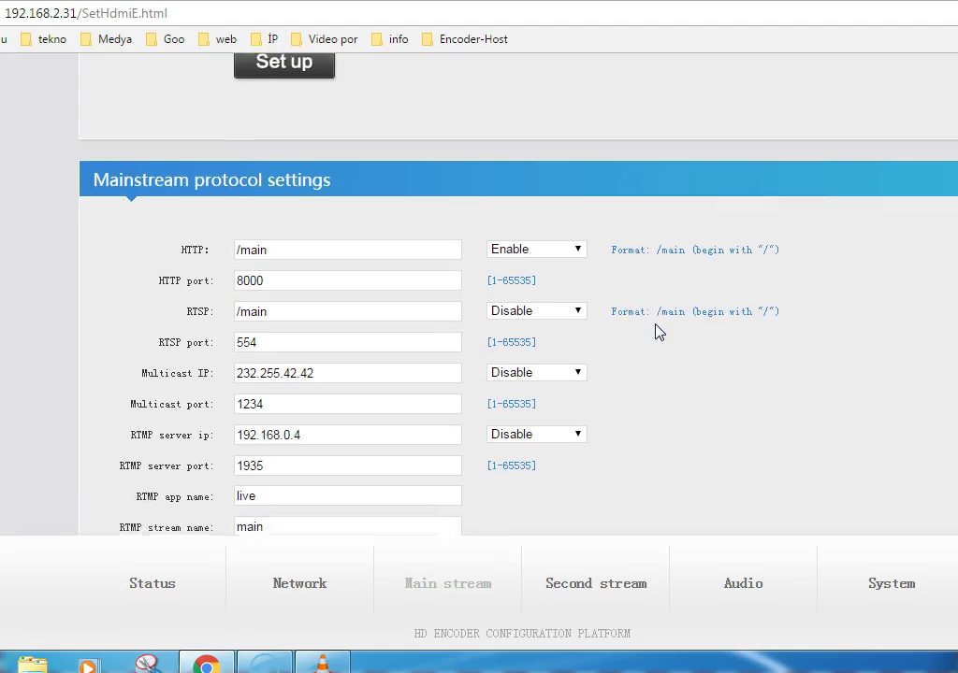
pyautogui.scroll(1, 729, 131)
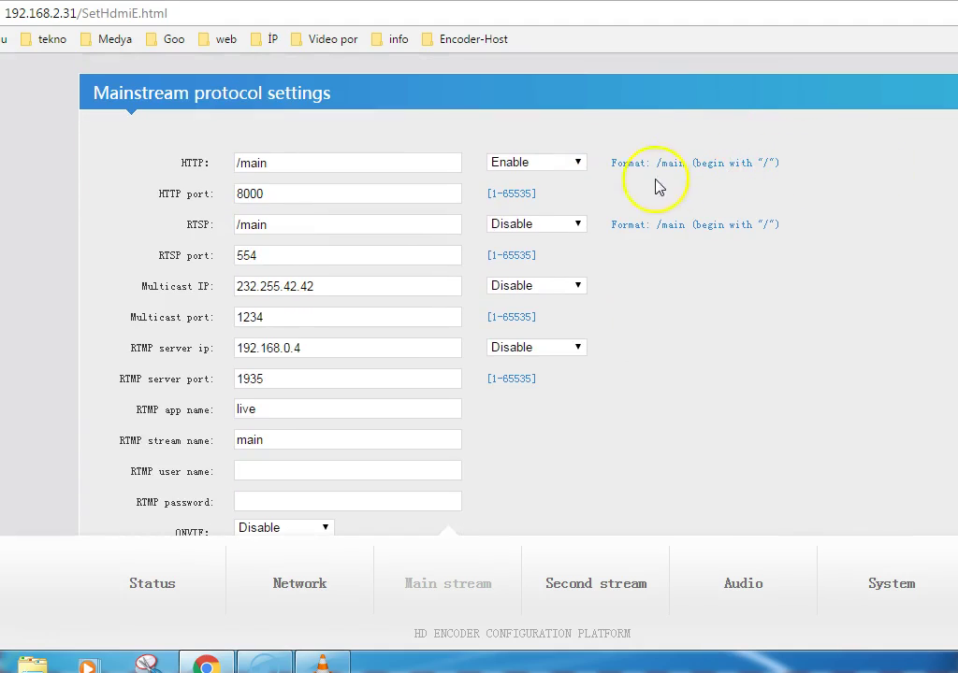
pyautogui.click(594, 173)
pyautogui.scroll(-1, 280, 332)
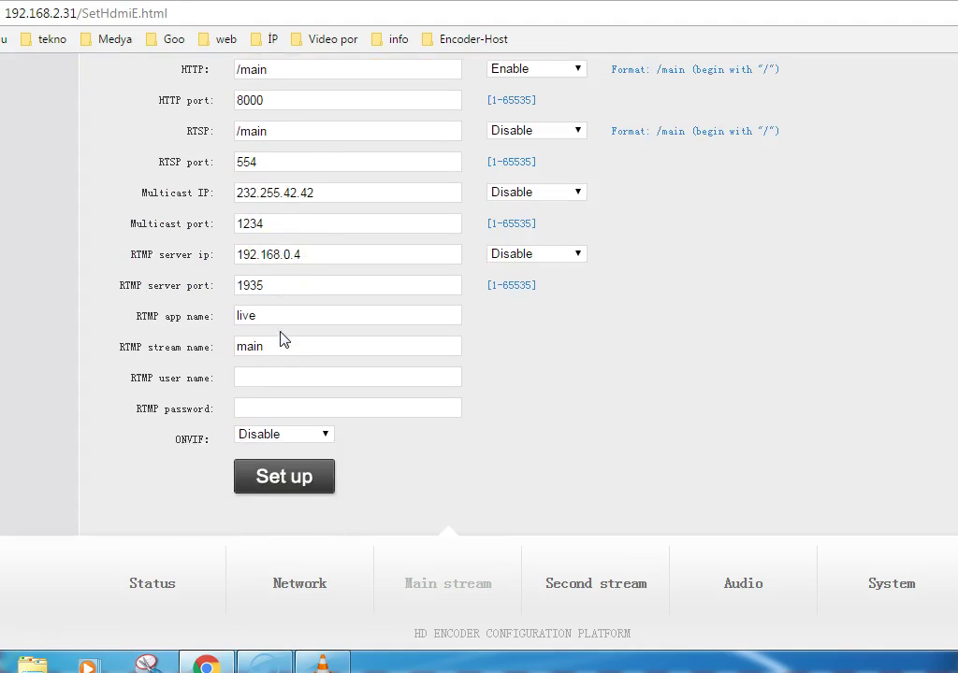
pyautogui.scroll(-5, 283, 341)
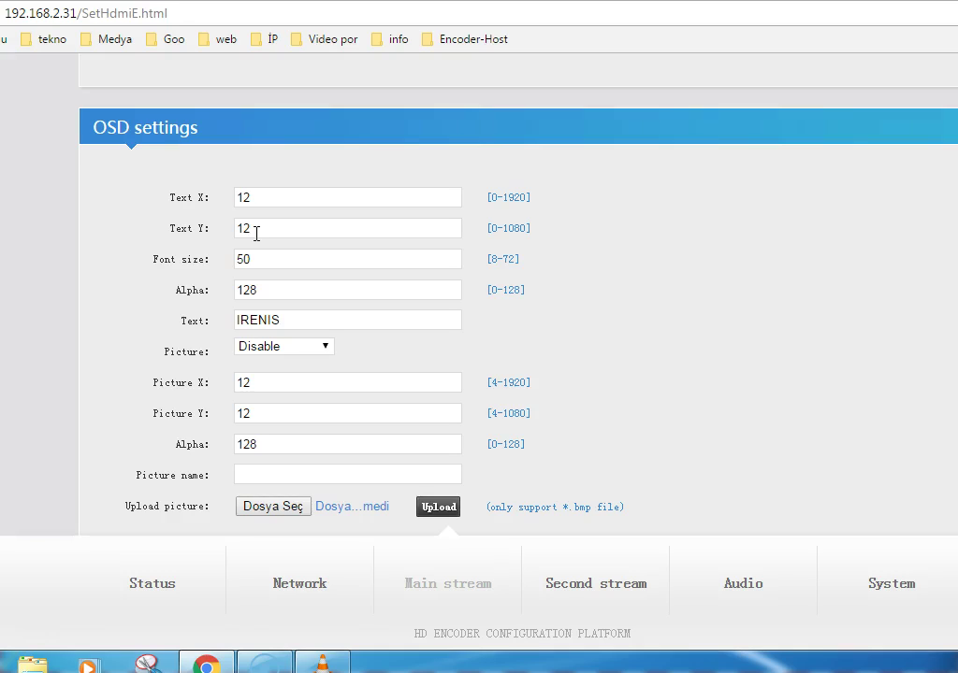
# Step: Check the IRENIS overlay position 12,12 and image quality values at 50, then show the desktop
pyautogui.click(262, 199)
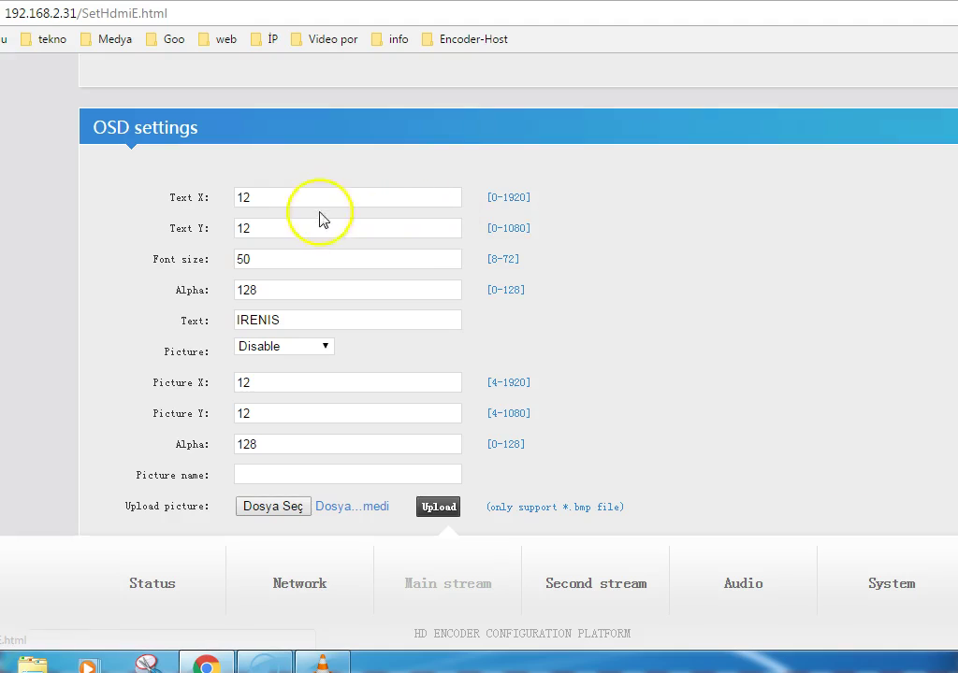
pyautogui.click(256, 221)
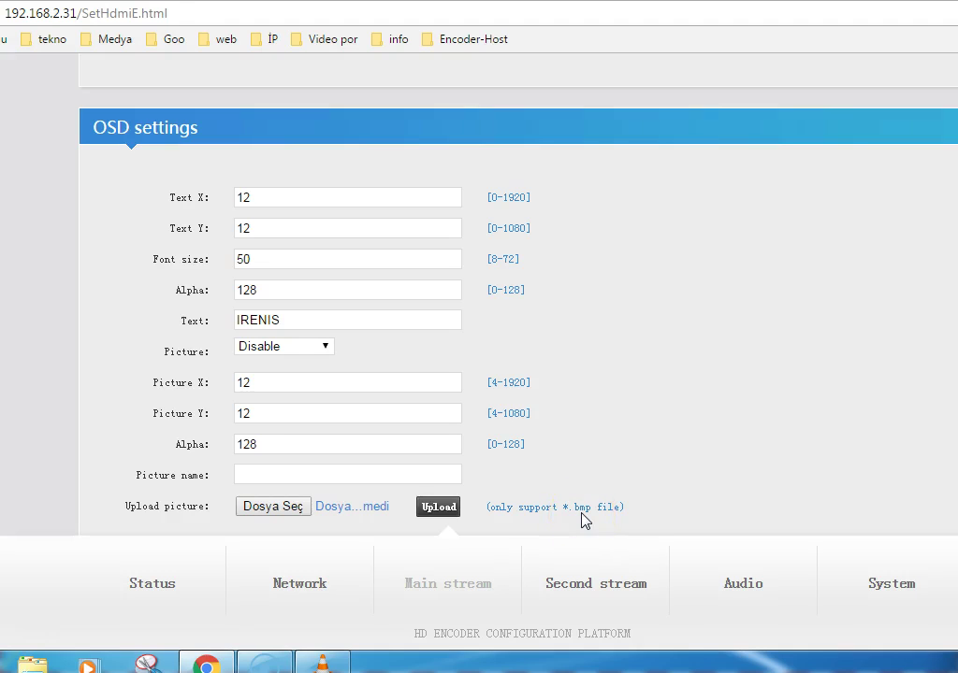
pyautogui.scroll(-1, 681, 159)
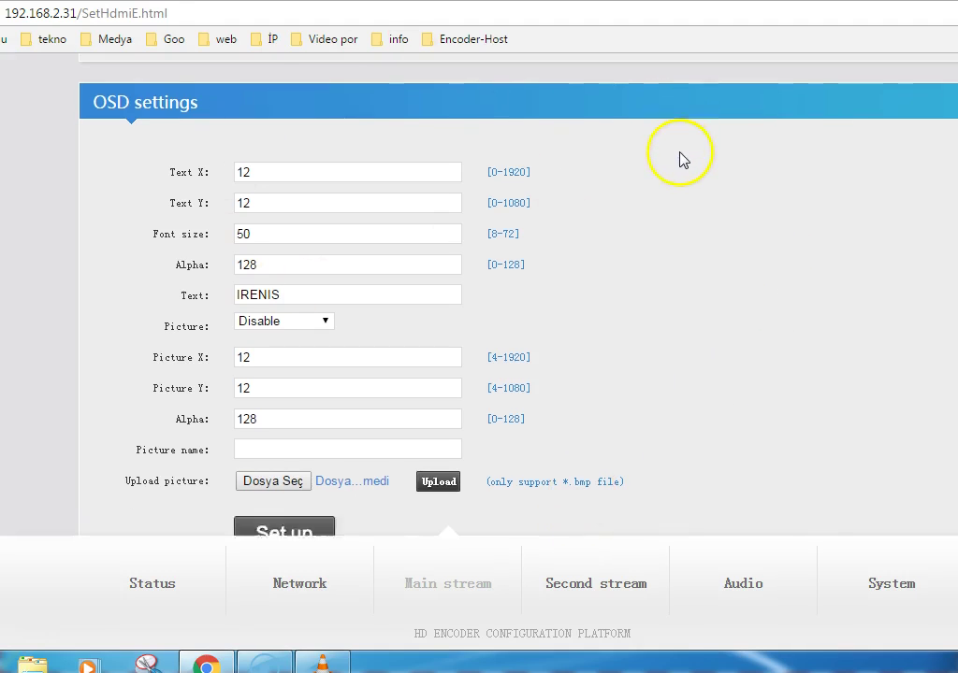
pyautogui.scroll(-5, 680, 159)
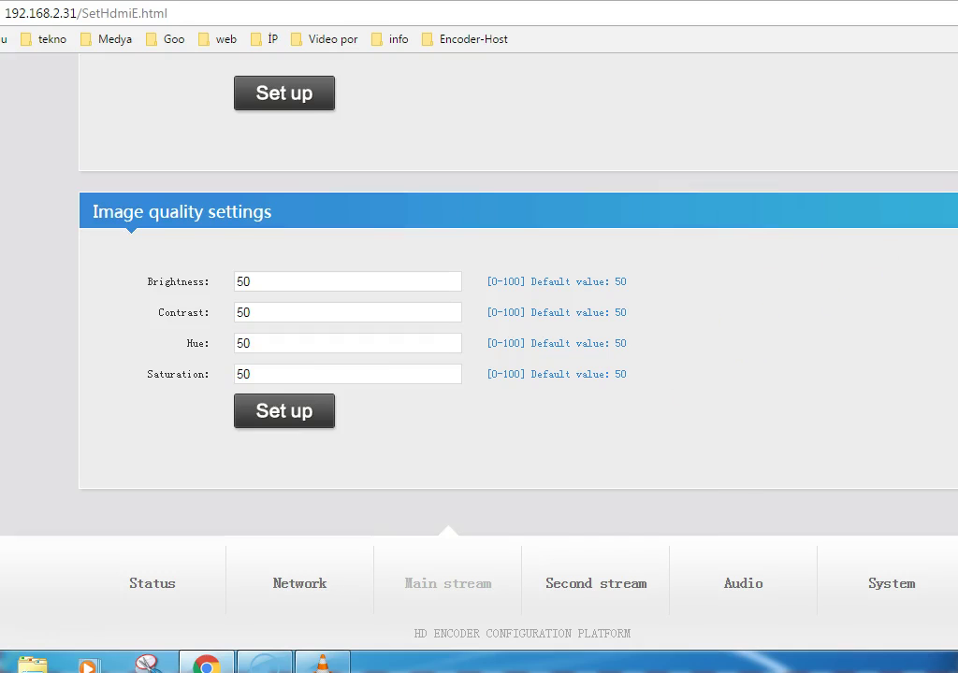
pyautogui.press('super+d')
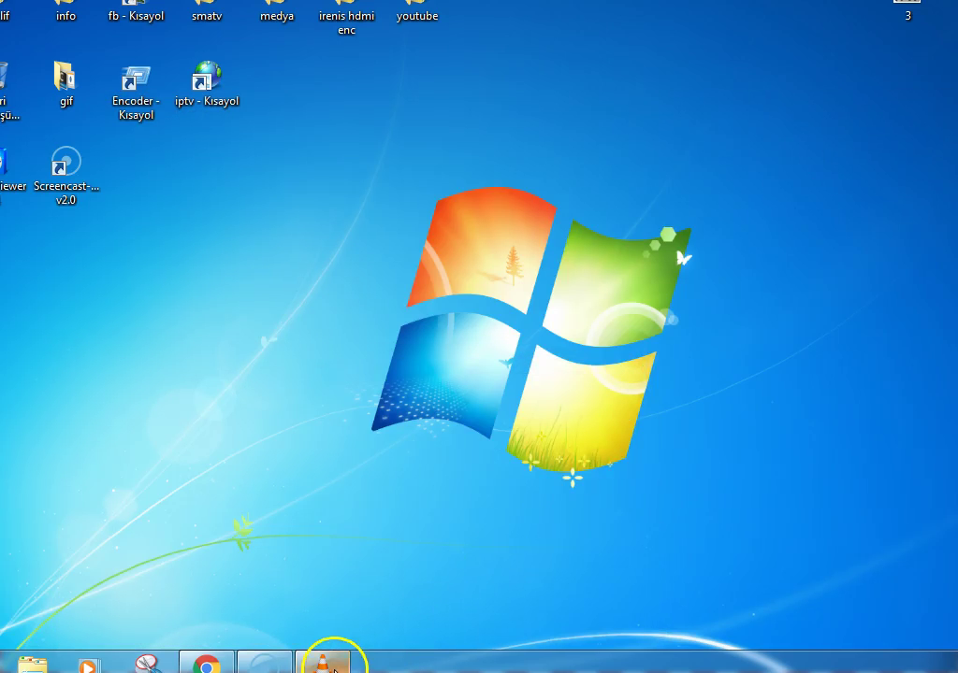
pyautogui.click(323, 664)
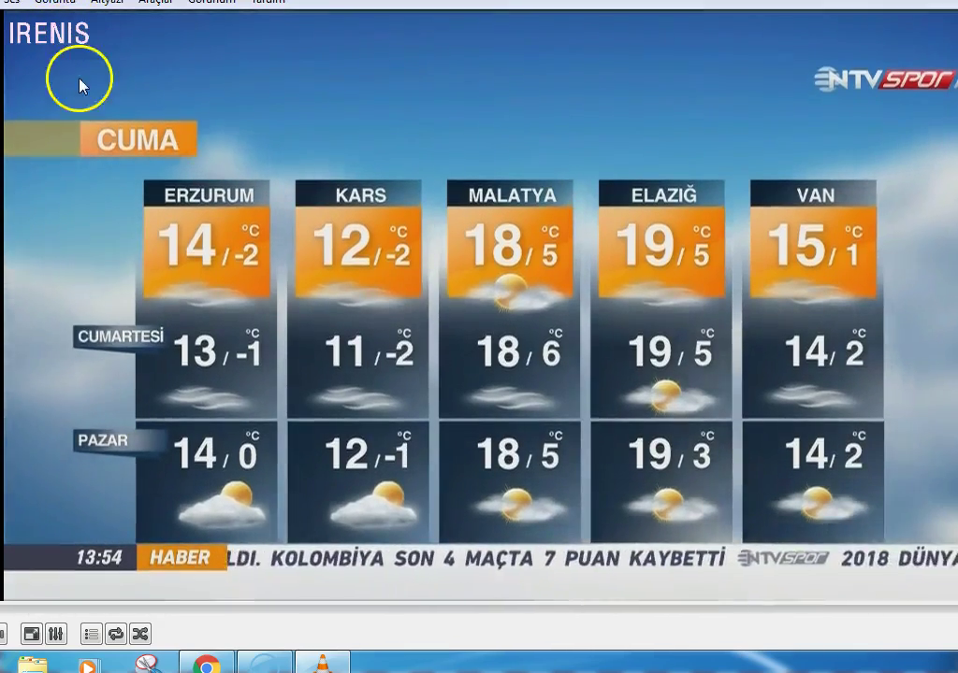
pyautogui.scroll(2, 514, 306)
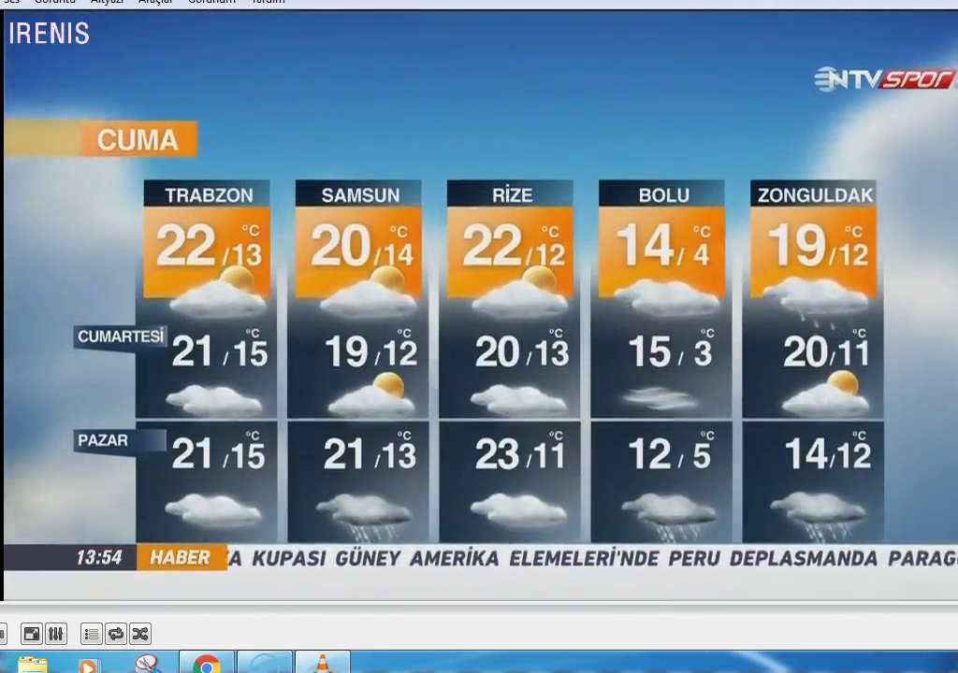
pyautogui.press('super+d')
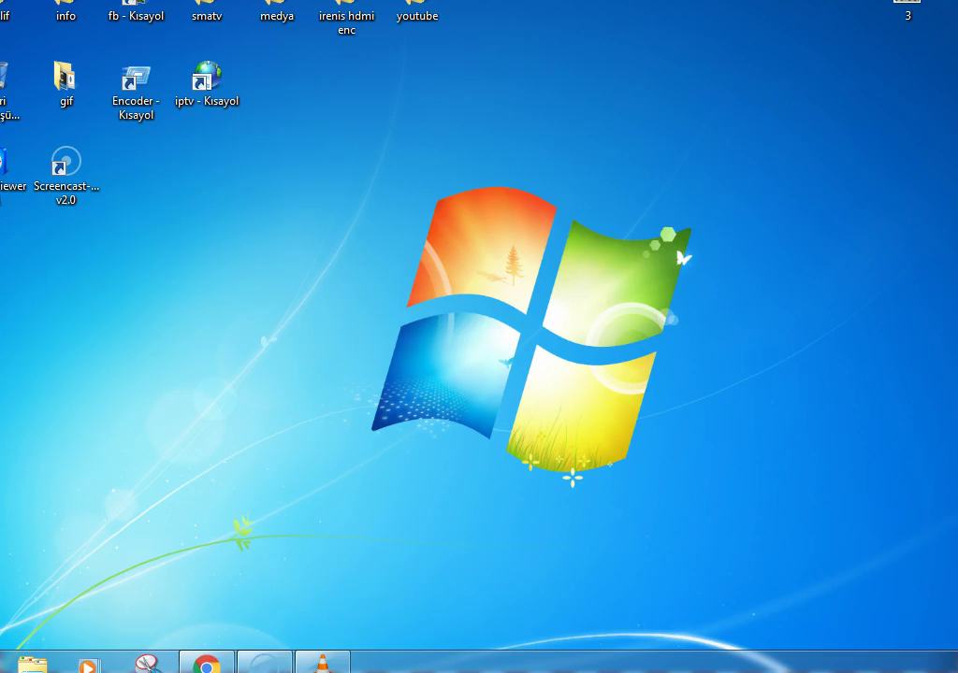
# Step: Open the labeled decoder, broadcast source and encoder setup photo in Windows Photo Viewer
pyautogui.doubleClick(907, 7)
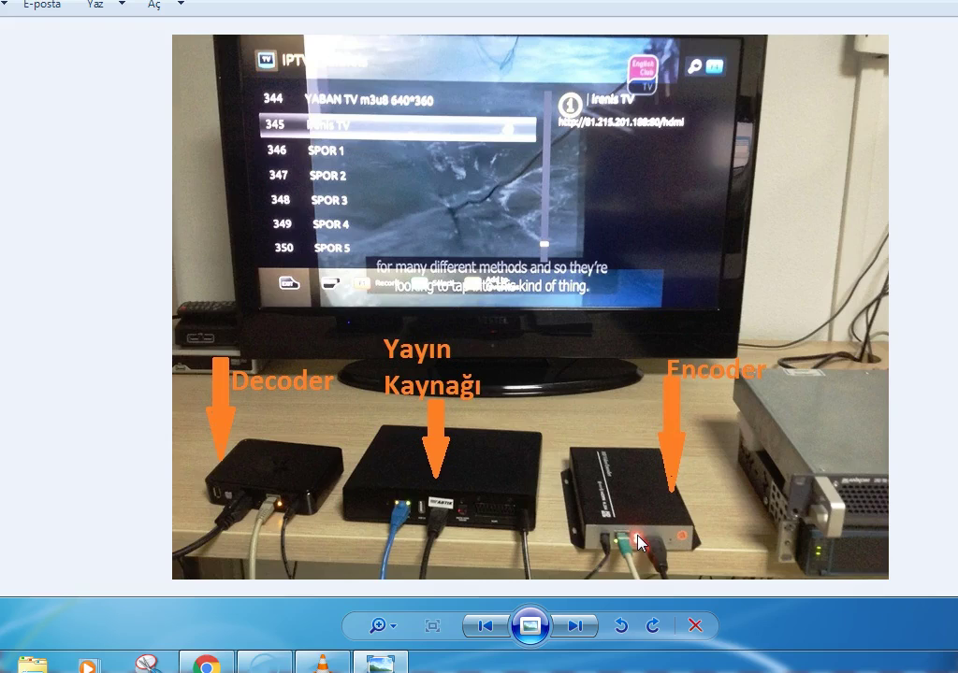
pyautogui.click(638, 542)
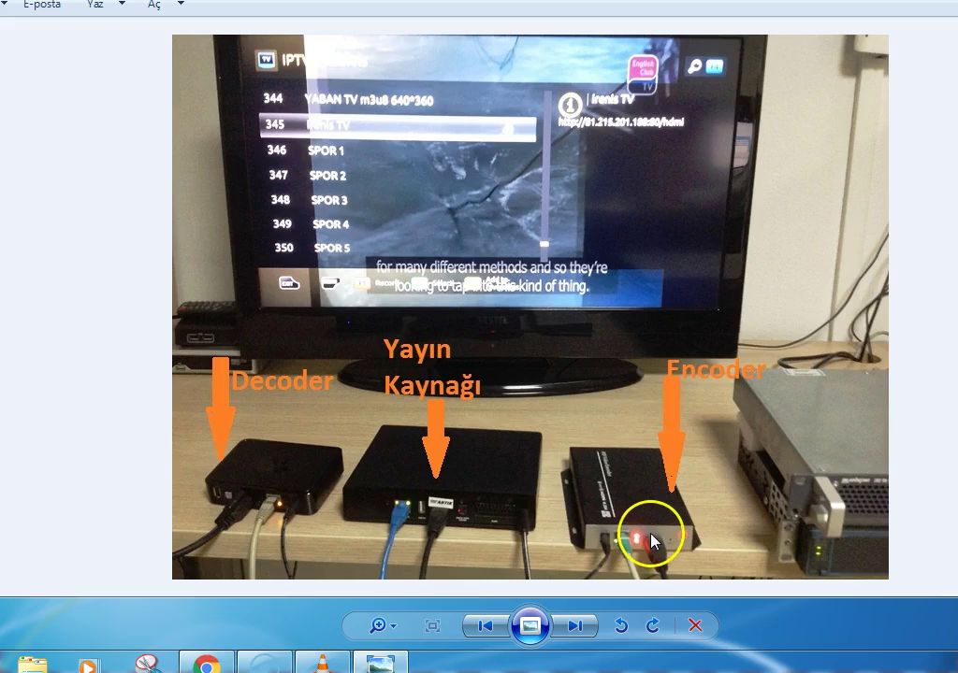